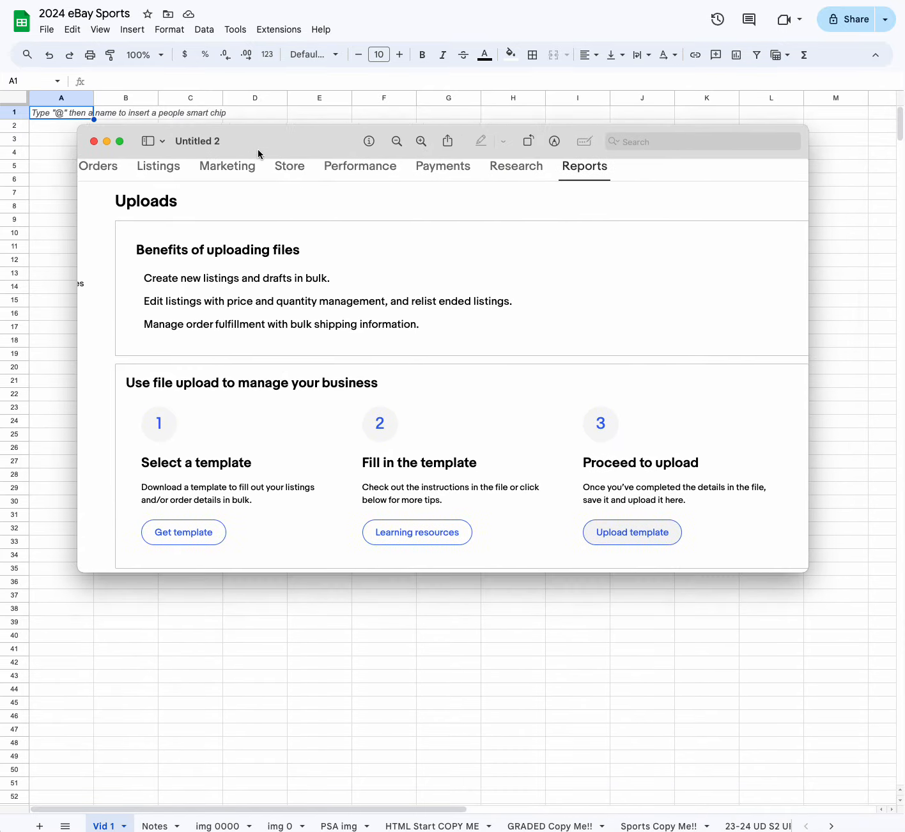
left_click_drag(267, 142, 308, 132)
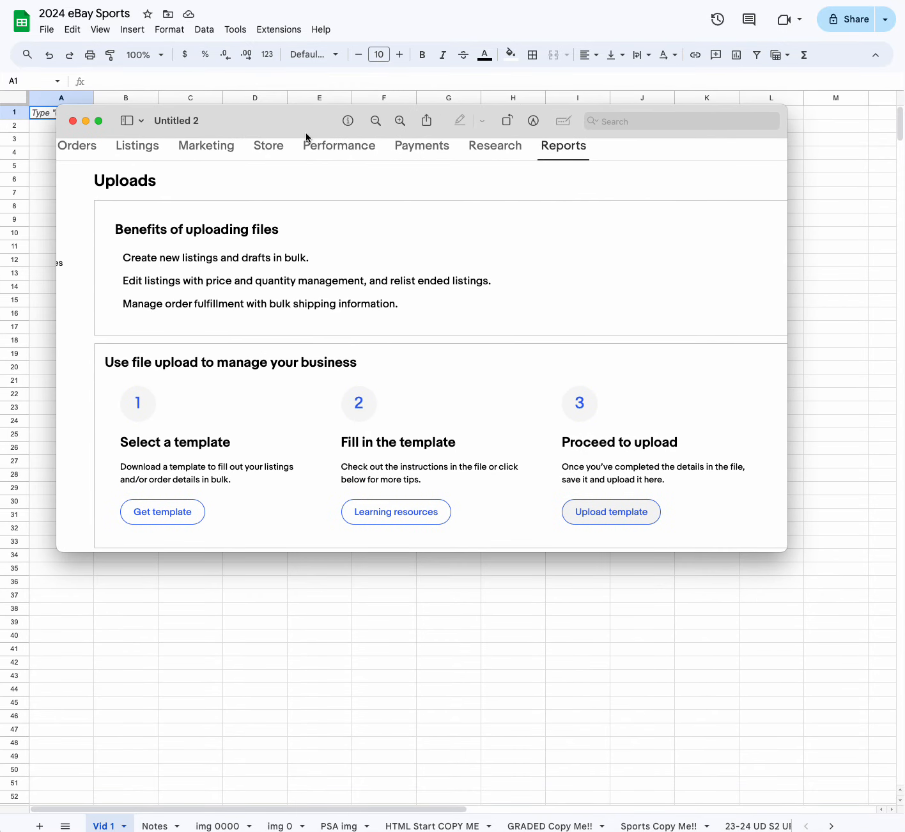
key("super+shift+4")
left_click_drag(255, 121, 904, 137)
left_click_drag(904, 1, 237, 1)
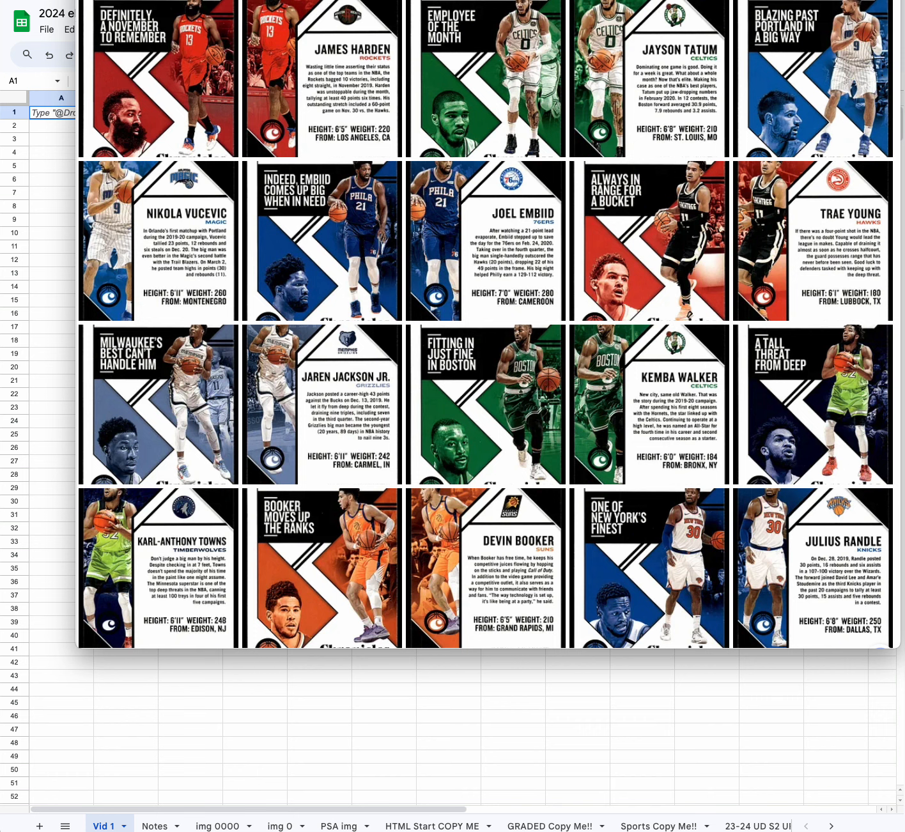
left_click_drag(236, 2, 904, 1)
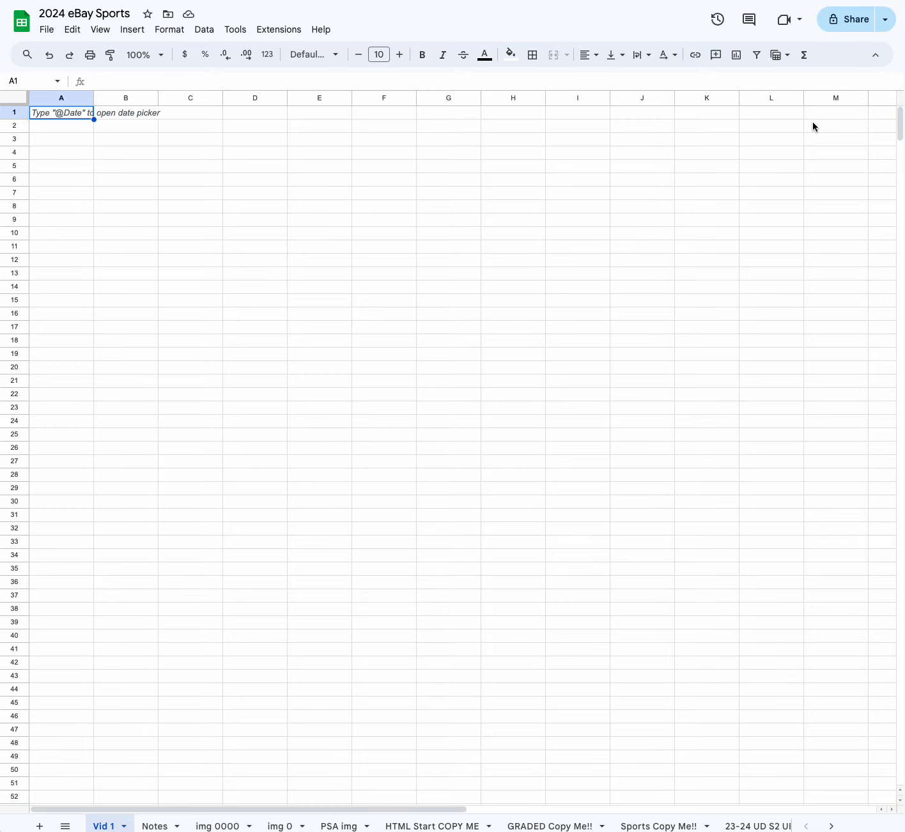
scroll(813, 125, "down", 2)
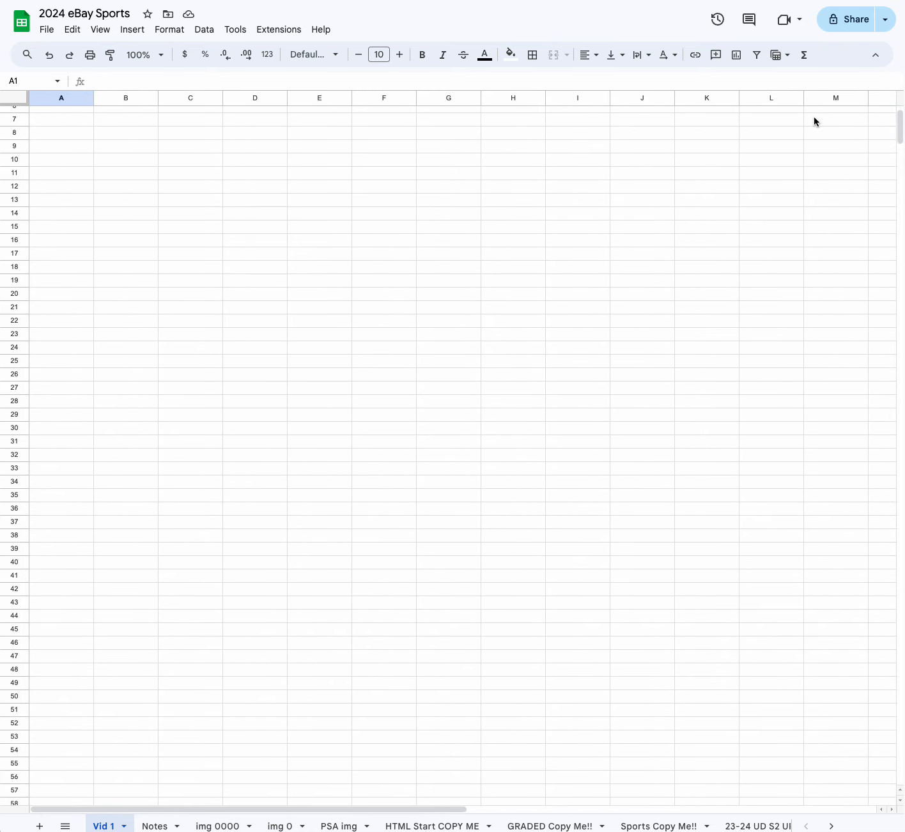
scroll(814, 123, "up", 2)
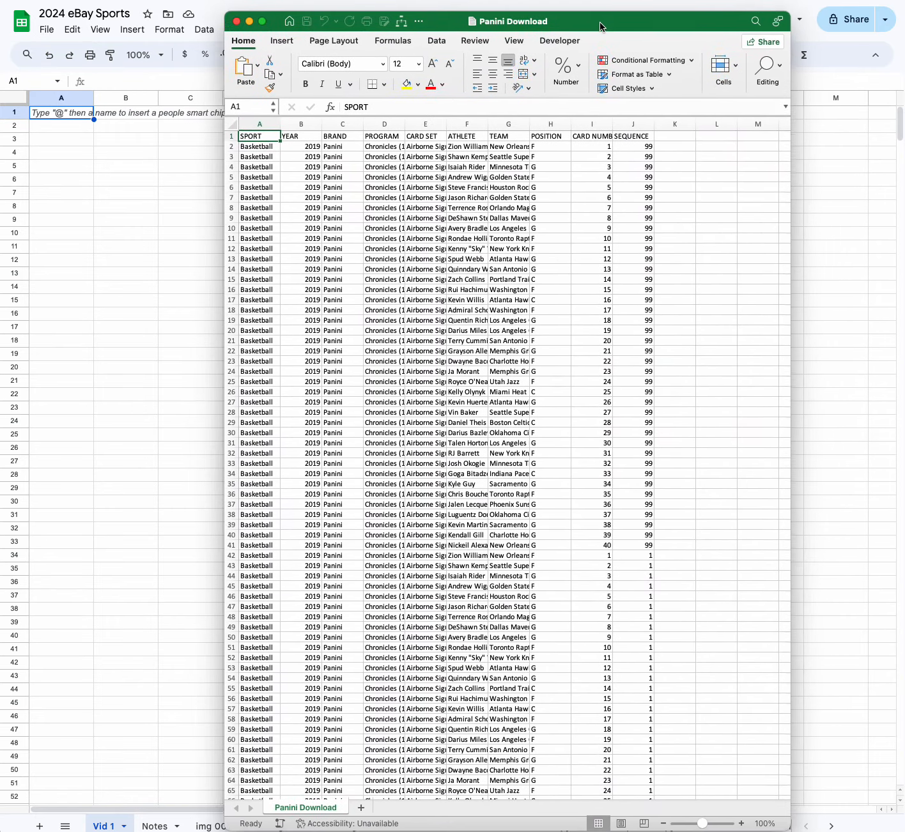
- Examine the rows and columns of the Panini Download workbook in Excel, including the CARD NUMBER column
scroll(517, 296, "down", 20)
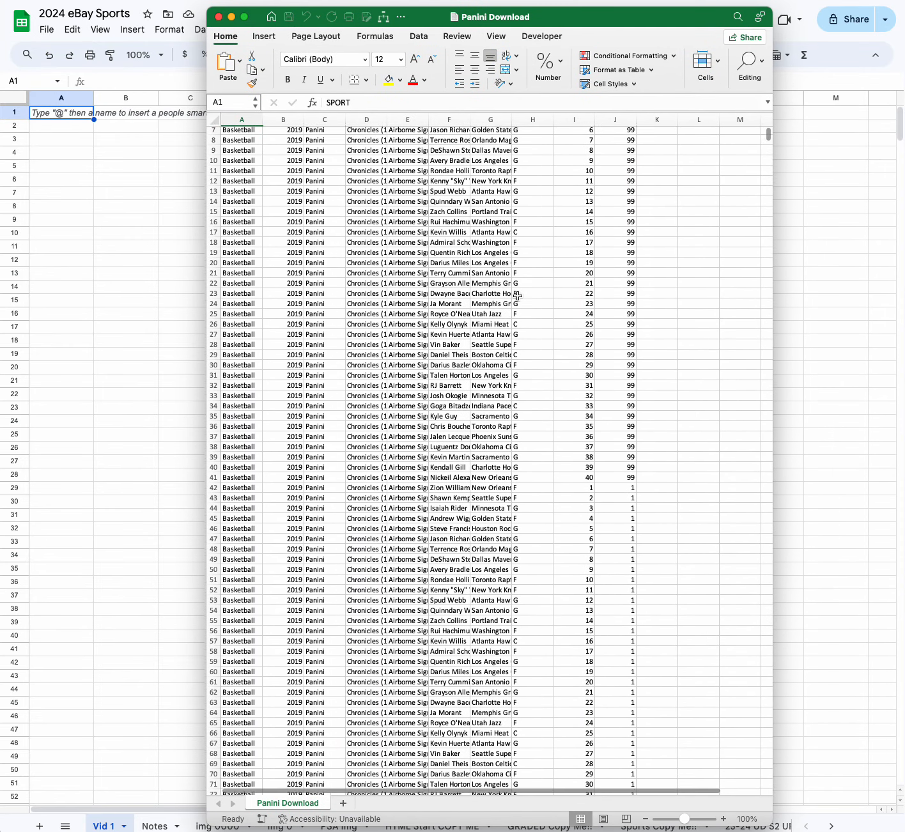
scroll(518, 296, "down", 5)
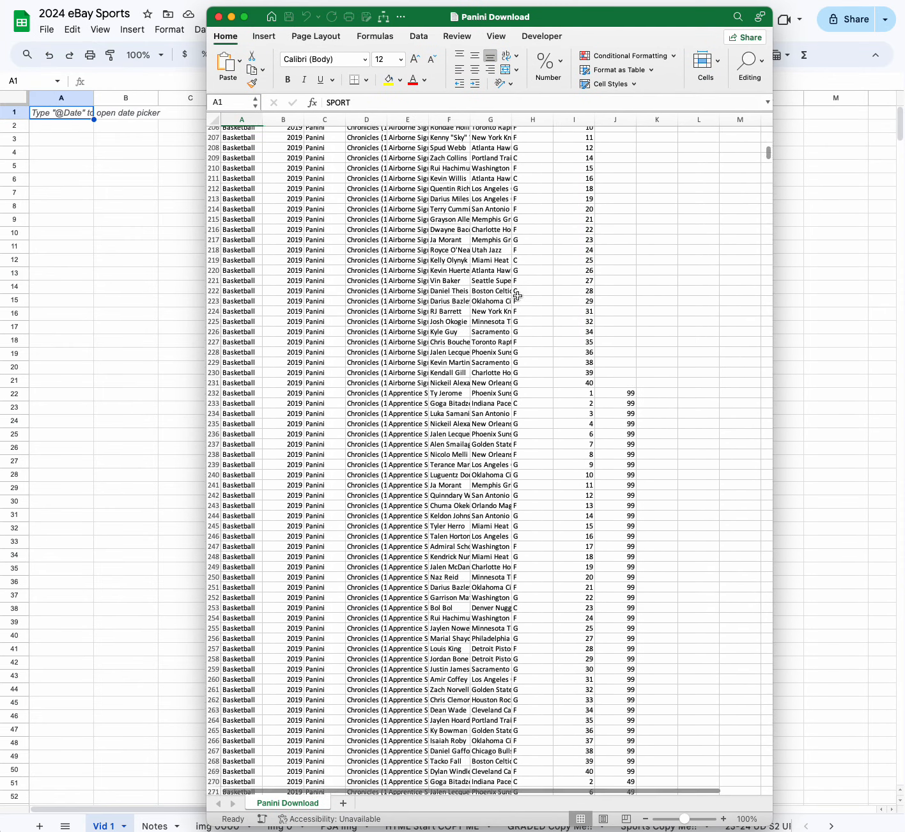
scroll(518, 296, "up", 20)
scroll(518, 295, "up", 3)
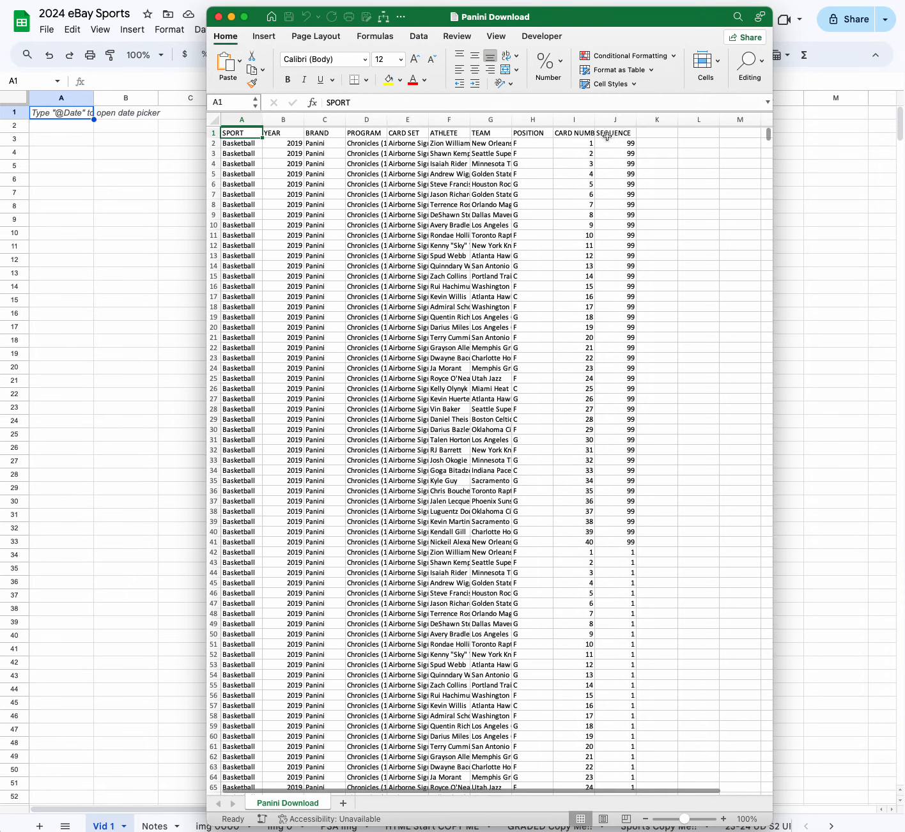
left_click(574, 120)
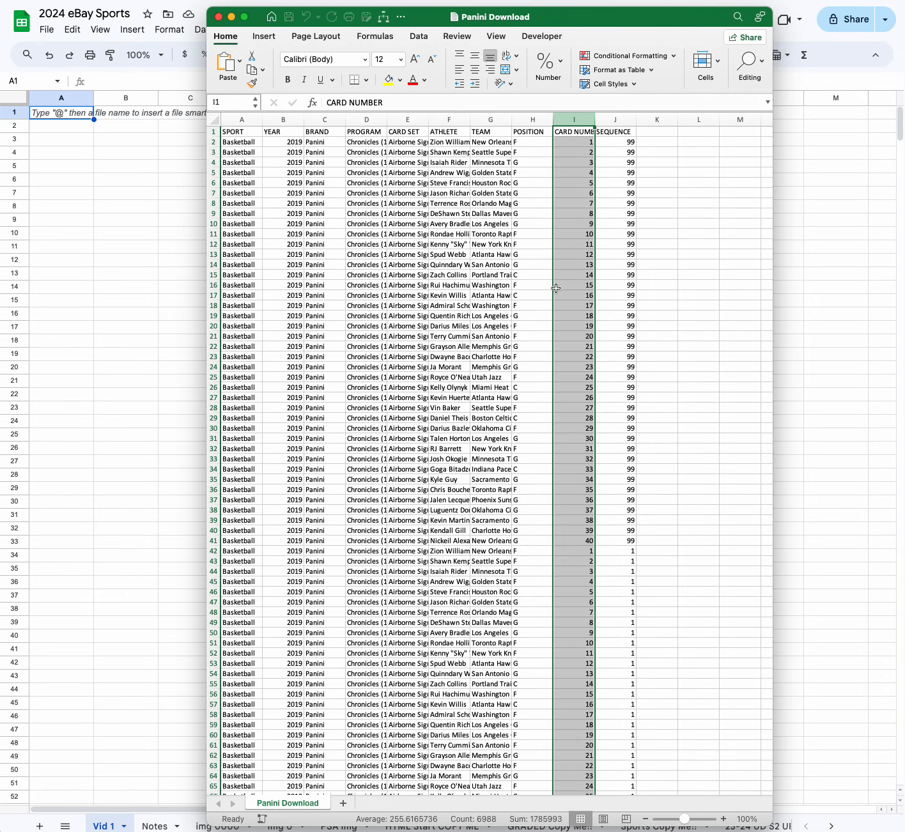
- Switch to the 2024 eBay Sports spreadsheet and enter the headers Card Number, Player Name and Team Name in A1:C1
left_click(780, 171)
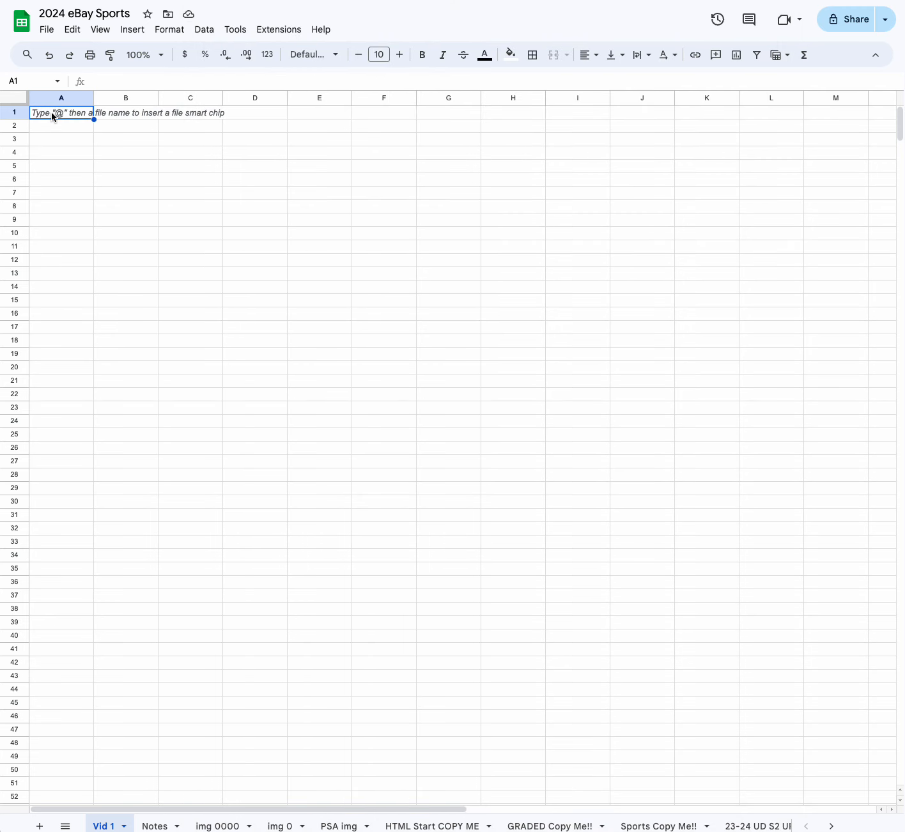
type("Card Number")
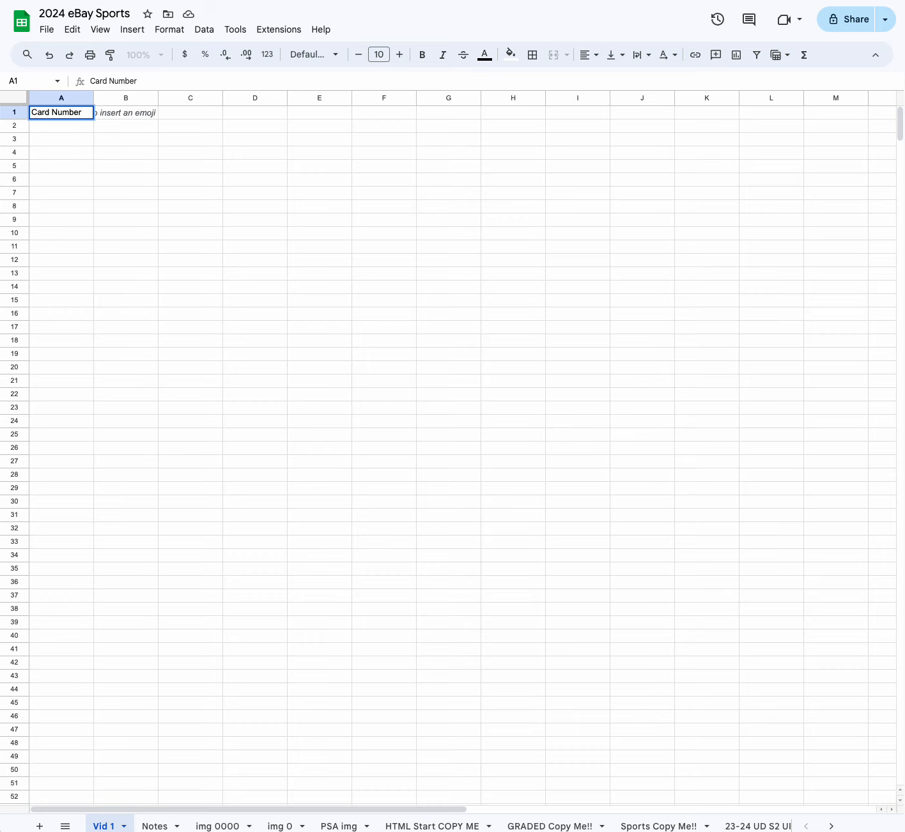
key("Tab")
type("Te")
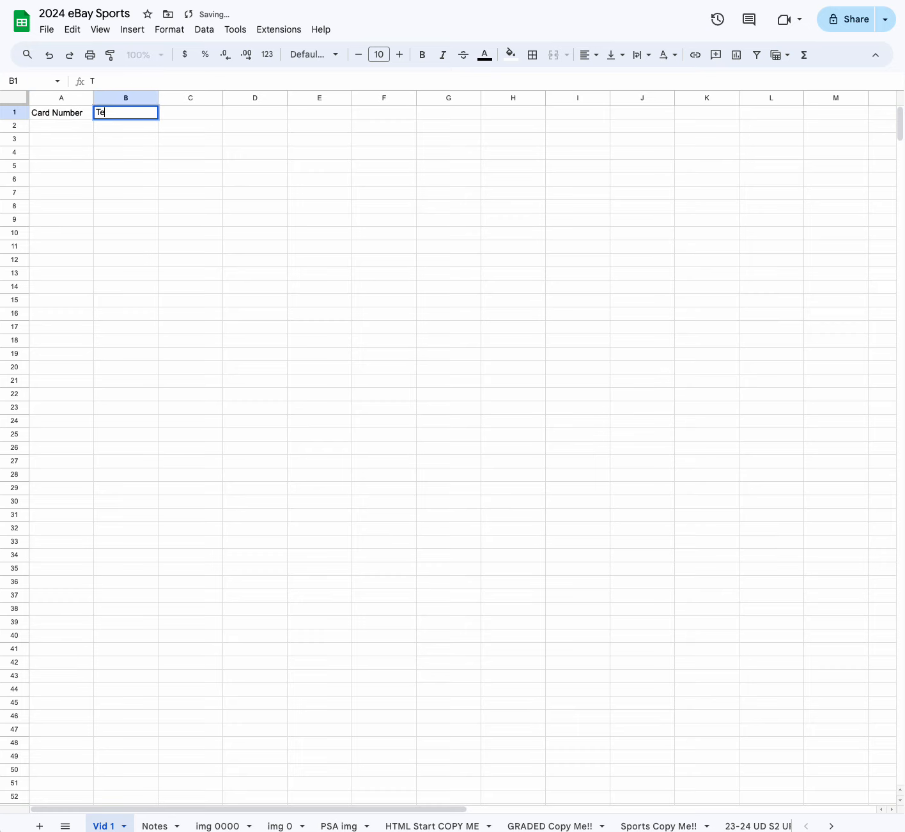
key("BackSpace")
key("BackSpace")
type("Player Name")
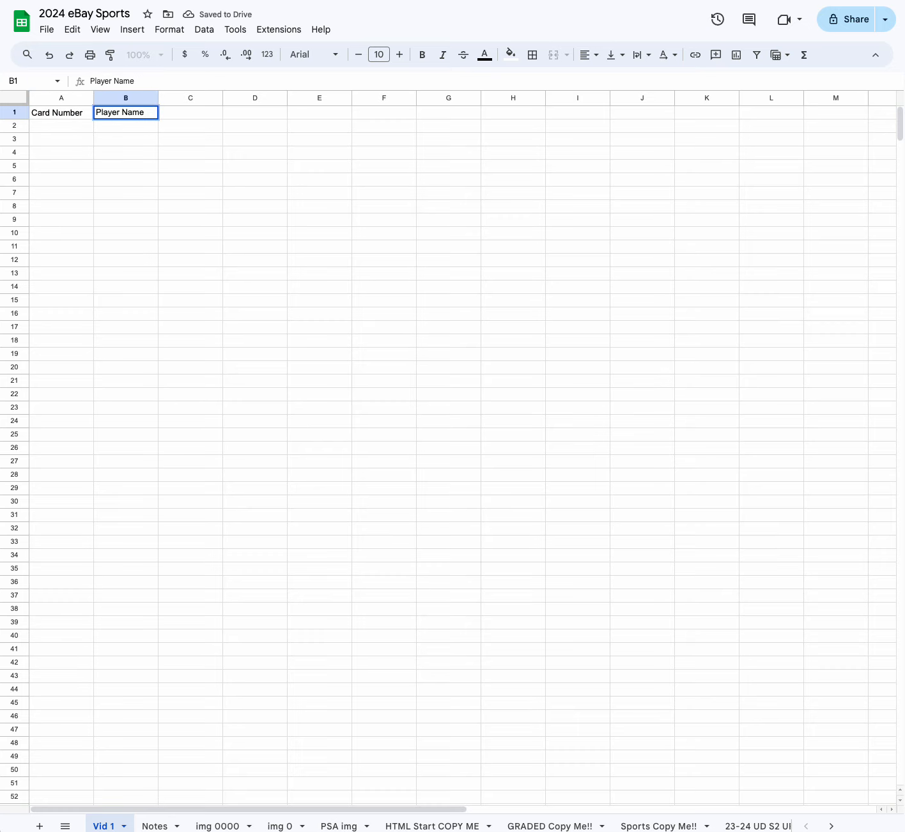
key("Tab")
type("Te")
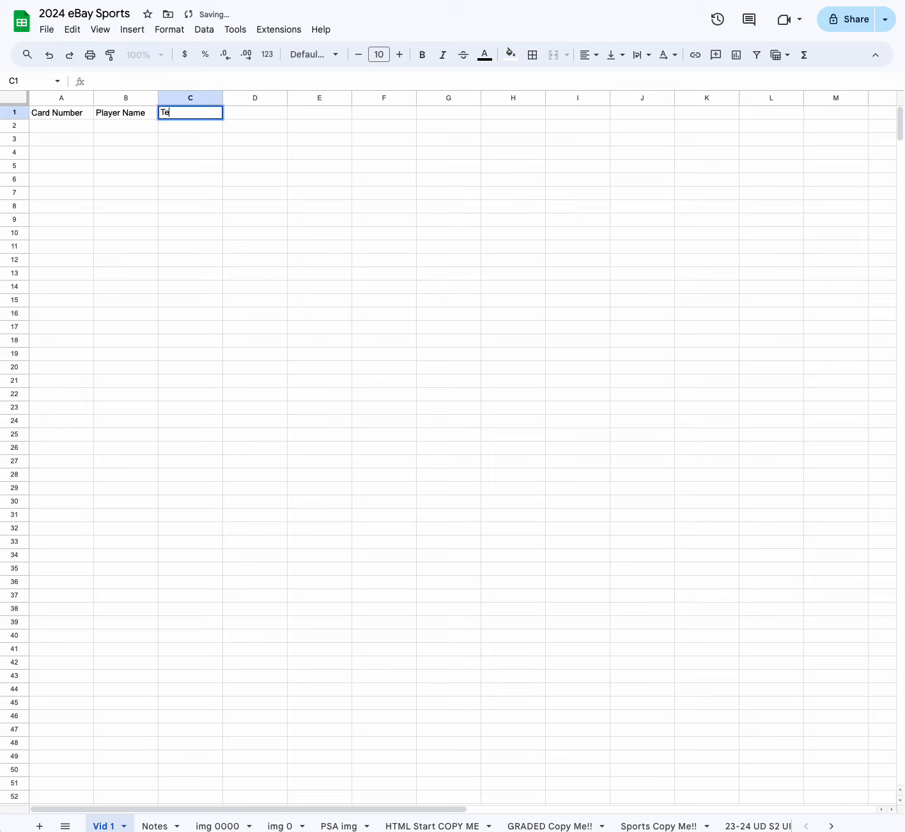
type("am Name")
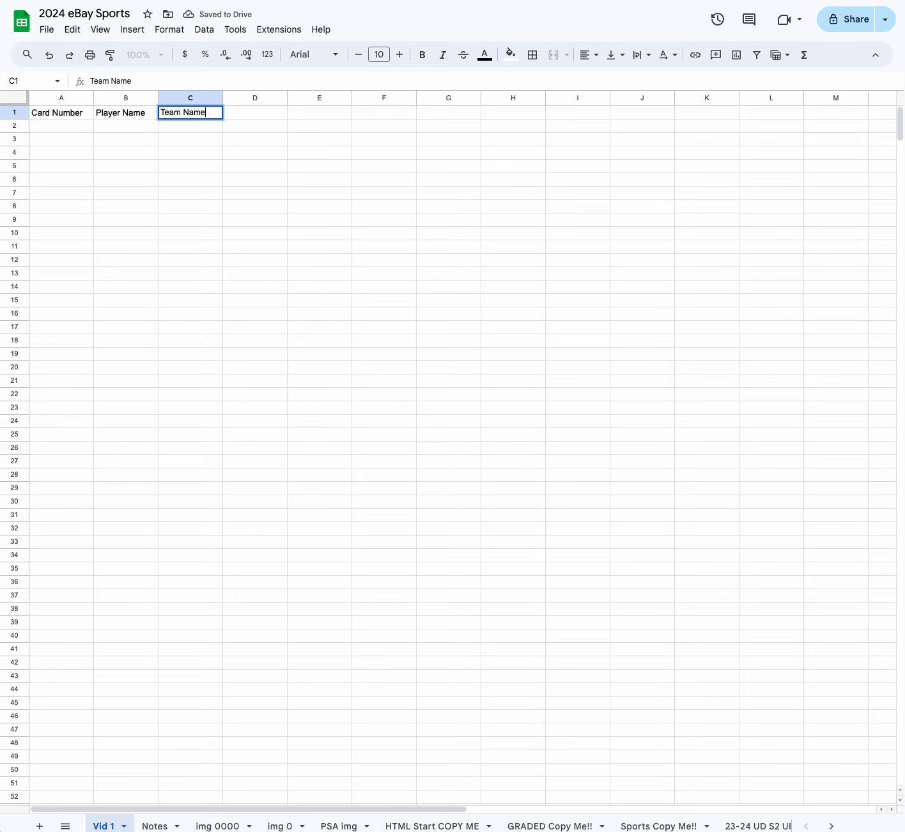
key("Tab")
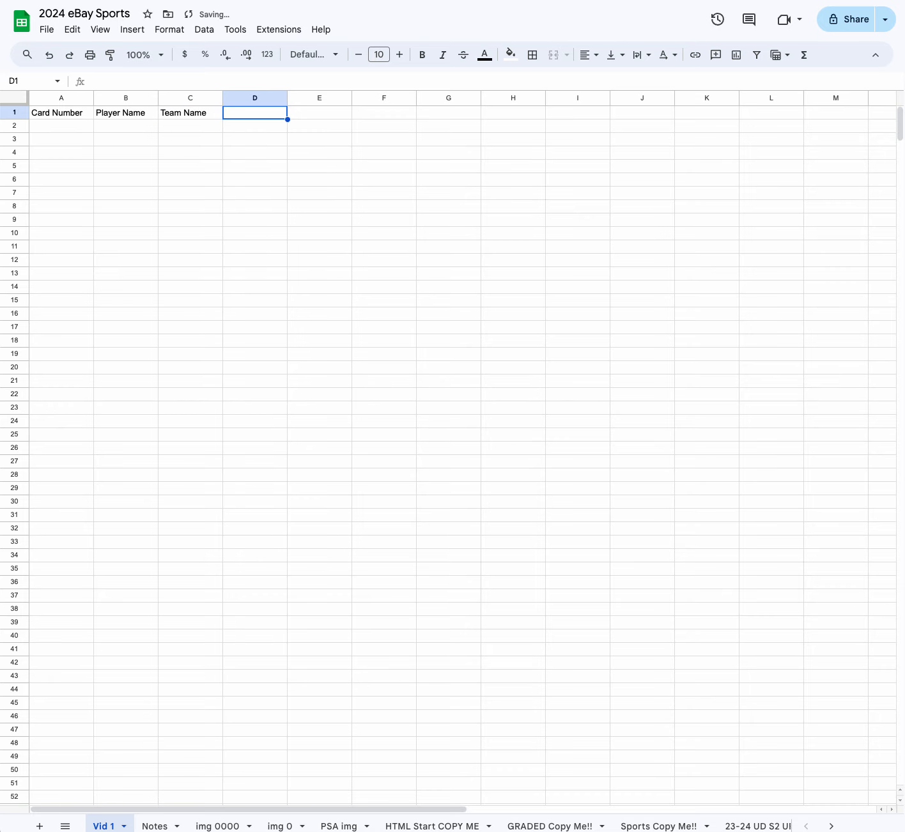
- Enter the additional headers Insert, Parallel and Features in D1:F1
type("Insert")
key("Tab")
type("Parallel")
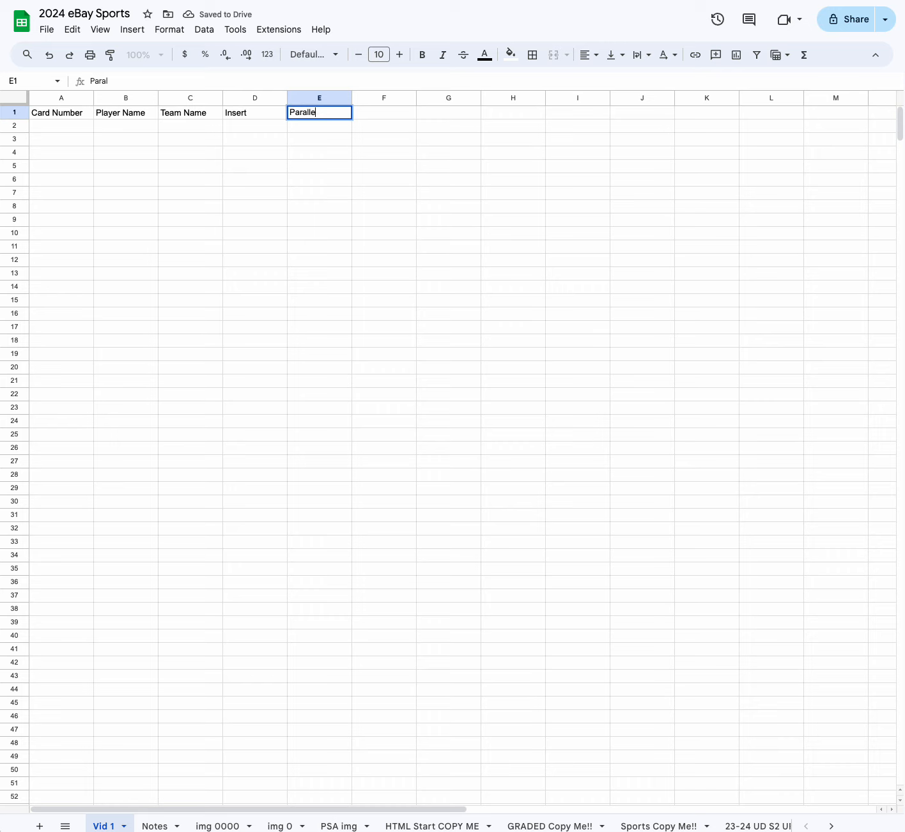
key("Tab")
type("Features")
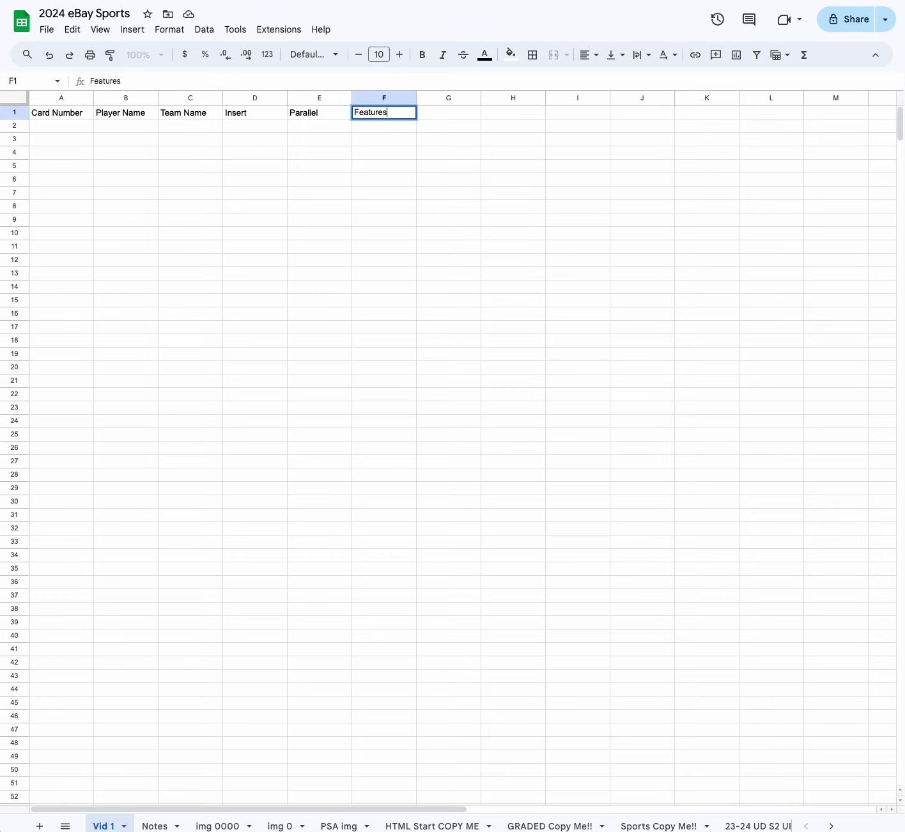
left_click_drag(51, 97, 167, 101)
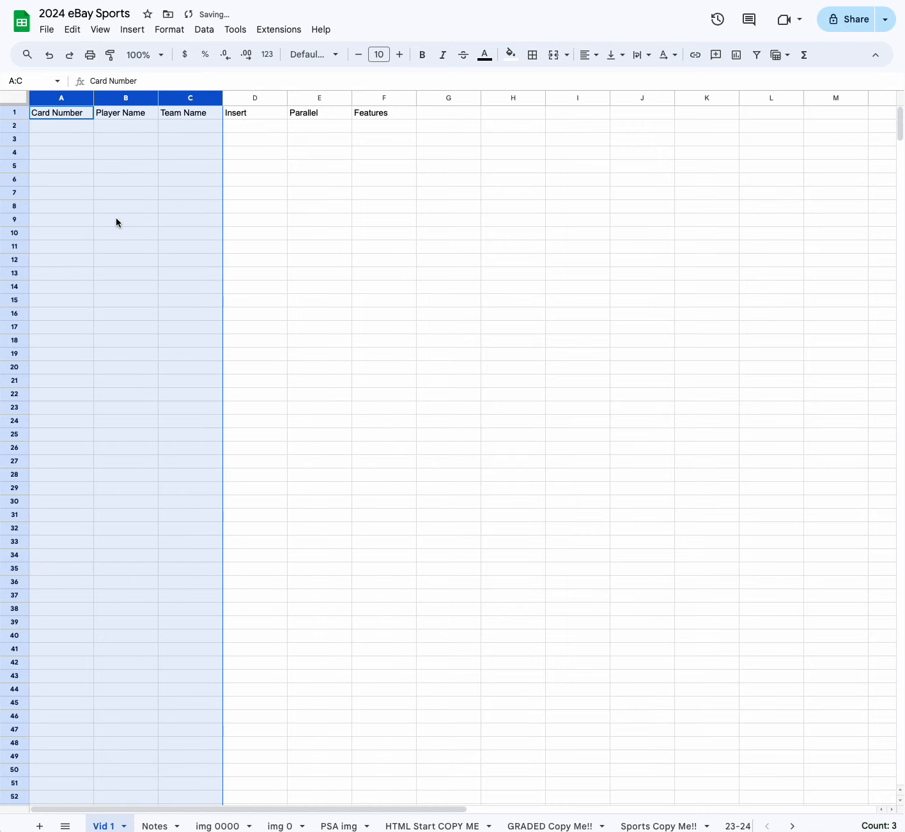
- Clear the Insert, Parallel and Features headers from D1:F1
left_click(250, 126)
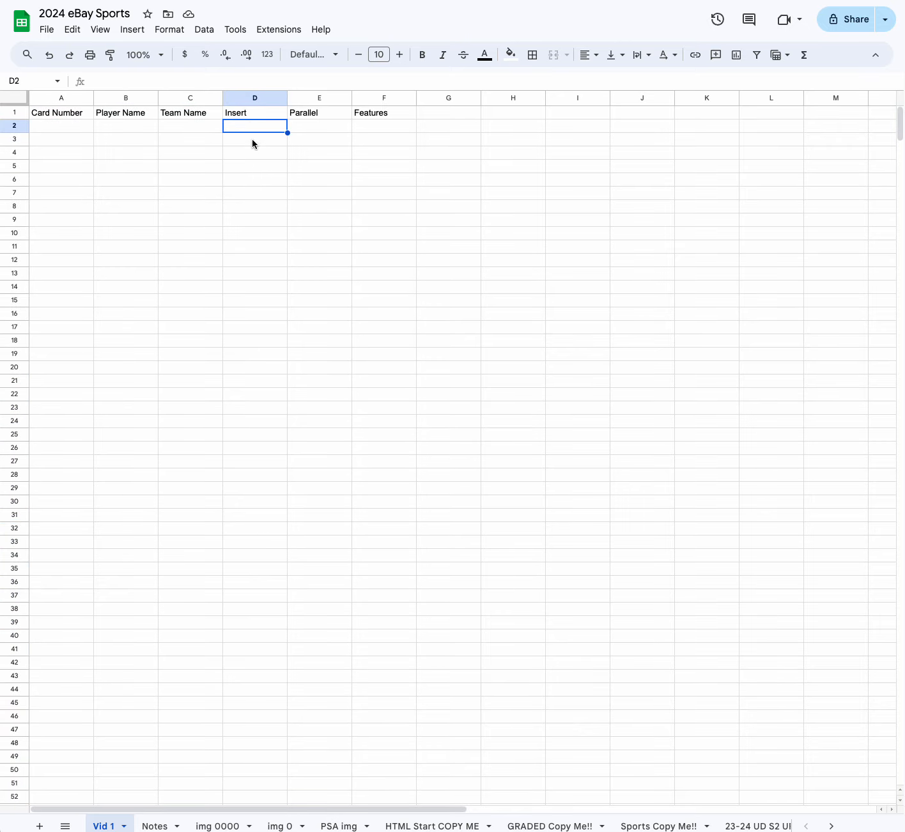
left_click(324, 128)
left_click(377, 130)
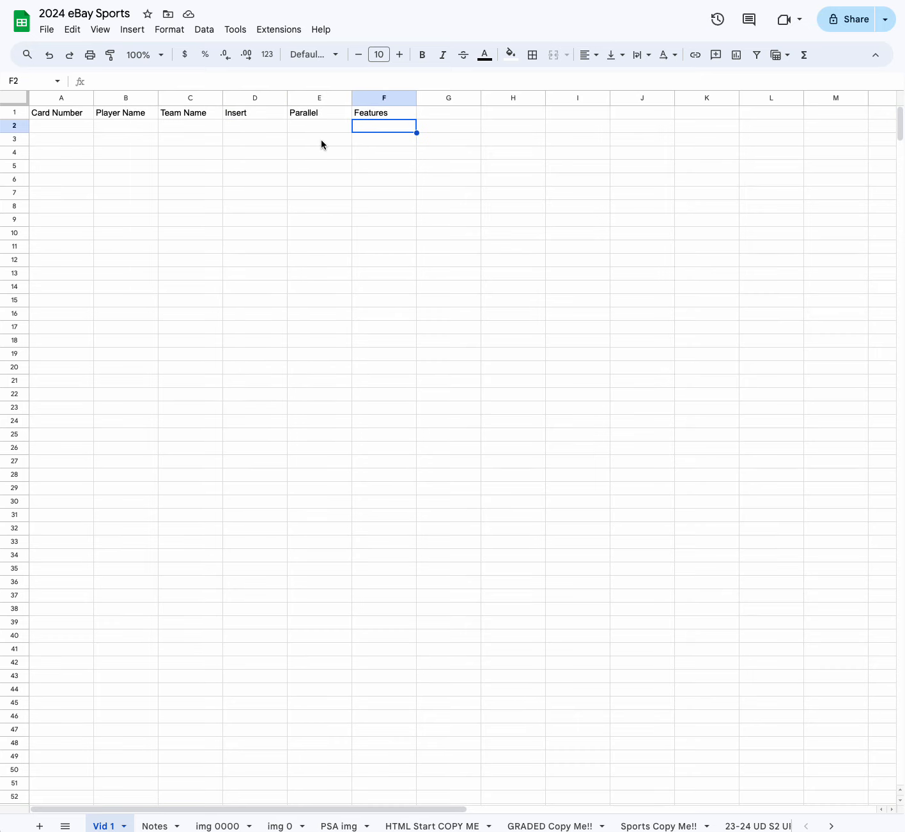
left_click_drag(227, 115, 368, 113)
key("Delete")
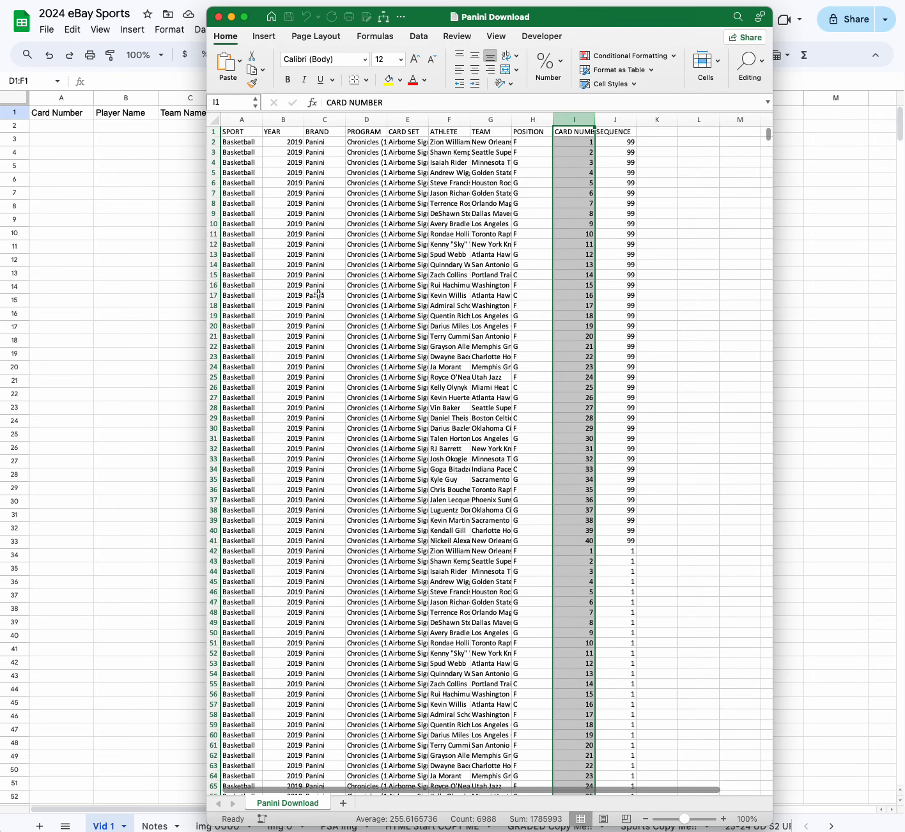
- Switch to the Panini Download workbook in Excel and examine how its card numbers and sequence values run through the rows
left_click(319, 294)
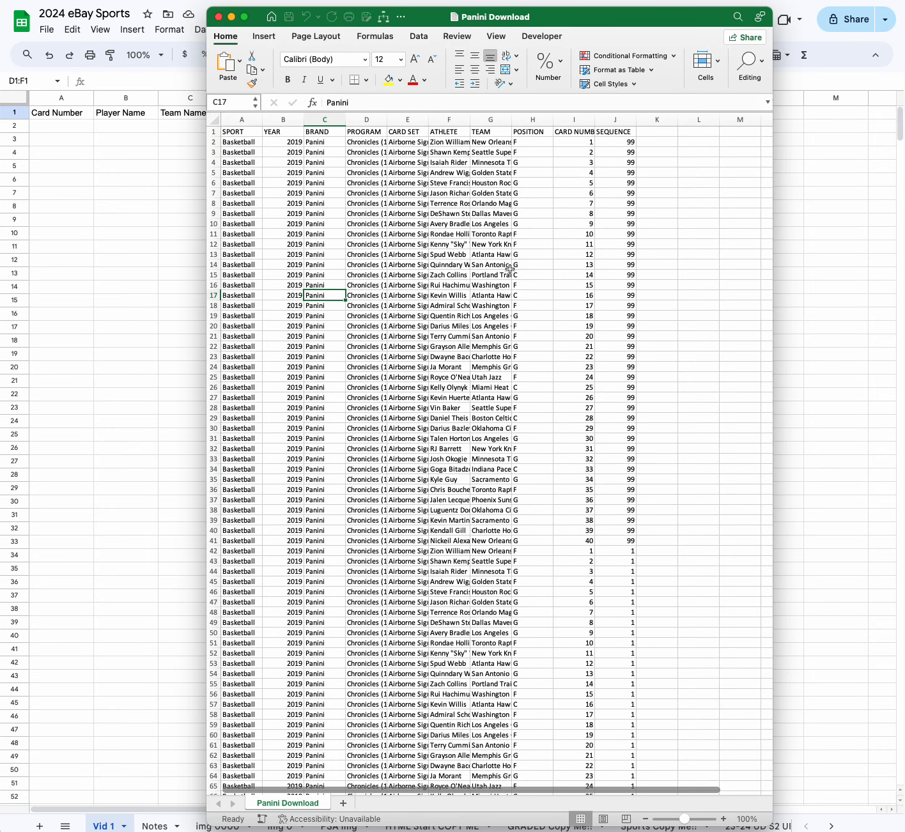
scroll(529, 317, "down", 3)
left_click_drag(599, 423, 588, 603)
scroll(588, 604, "down", 10)
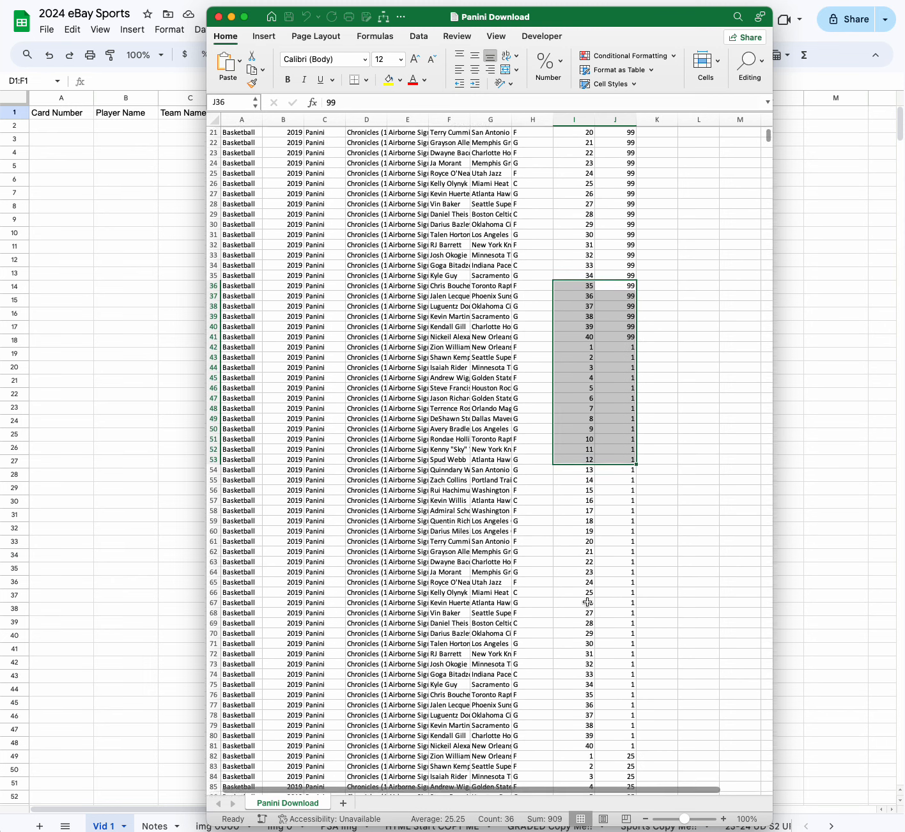
left_click_drag(591, 473, 586, 573)
scroll(585, 572, "down", 20)
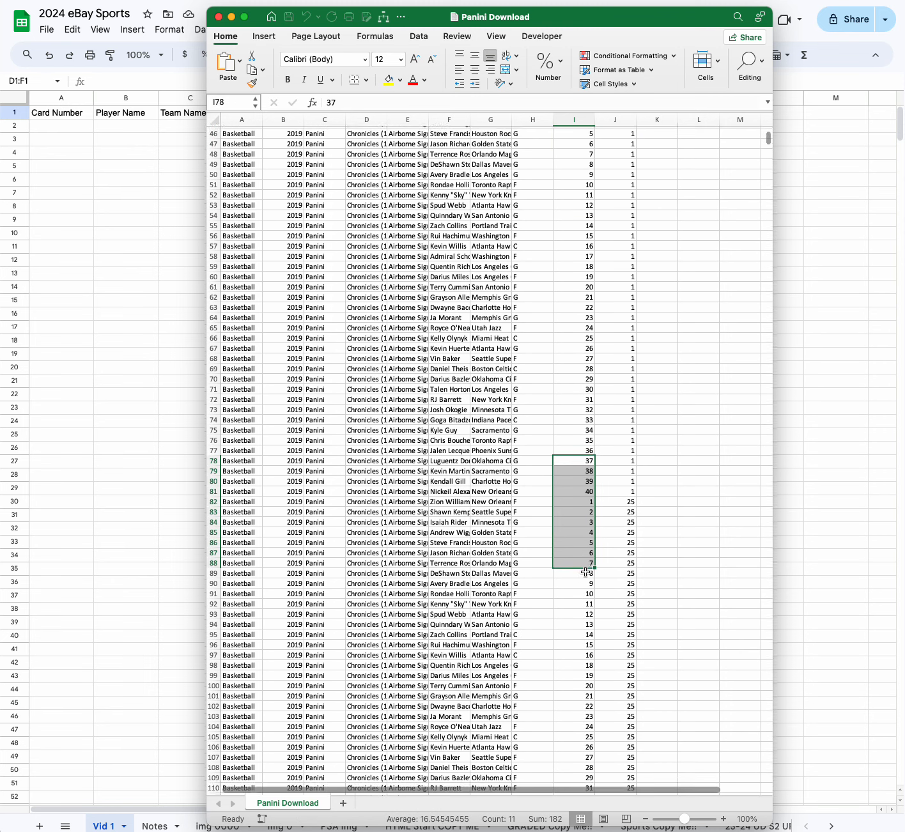
left_click_drag(586, 451, 578, 603)
scroll(578, 604, "down", 20)
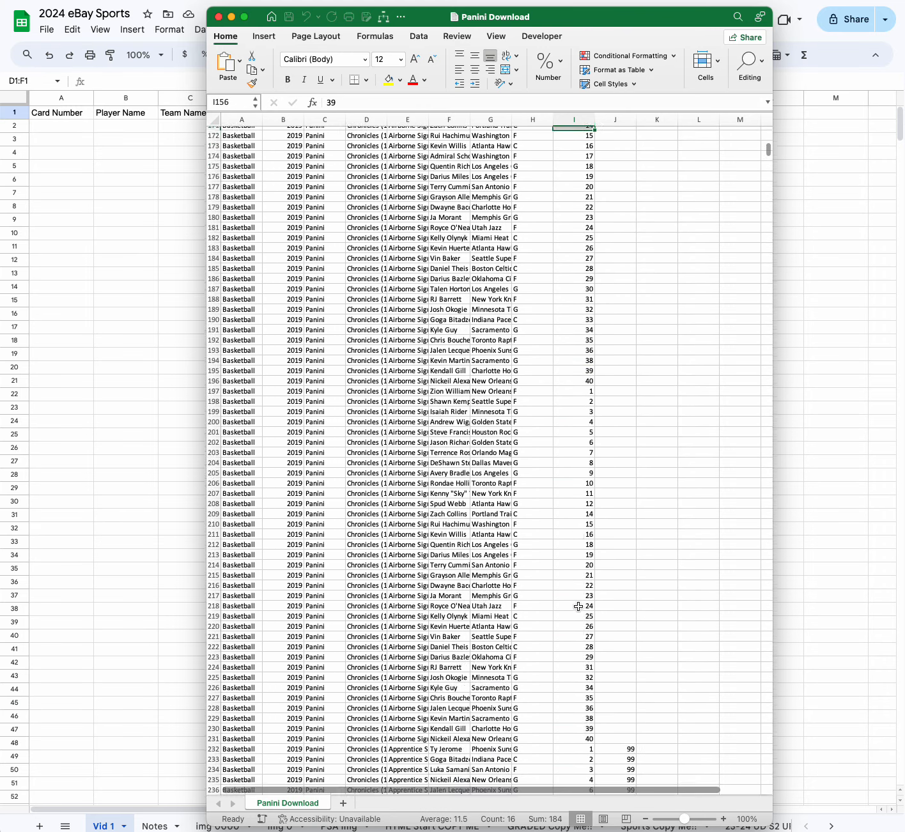
scroll(577, 606, "down", 10)
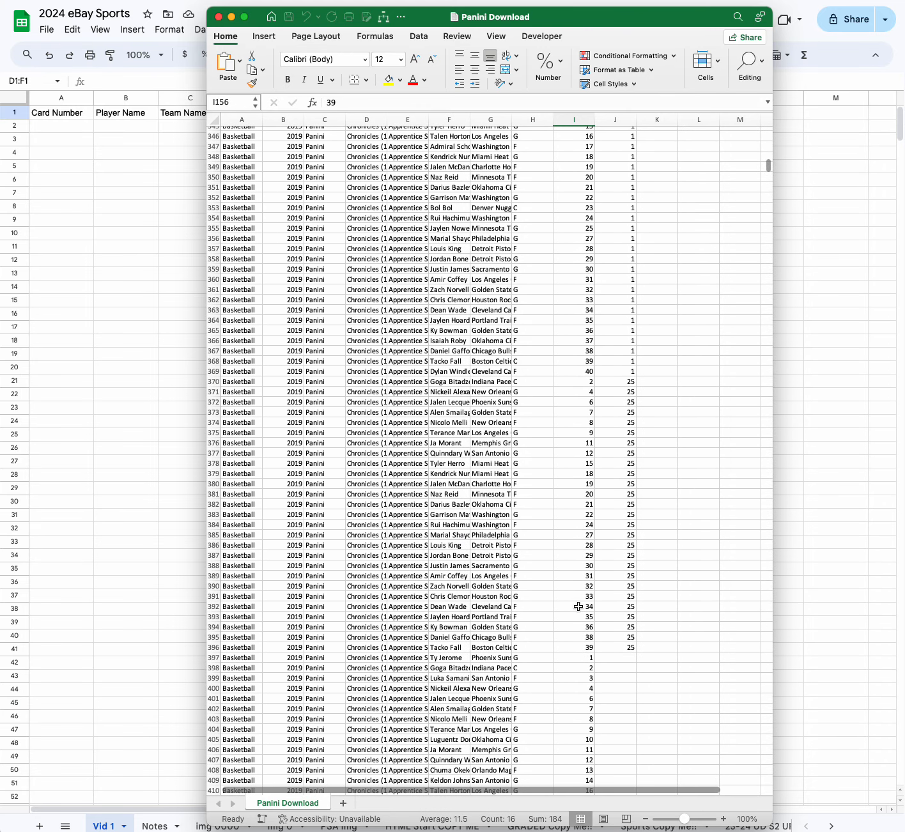
left_click_drag(414, 16, 592, 17)
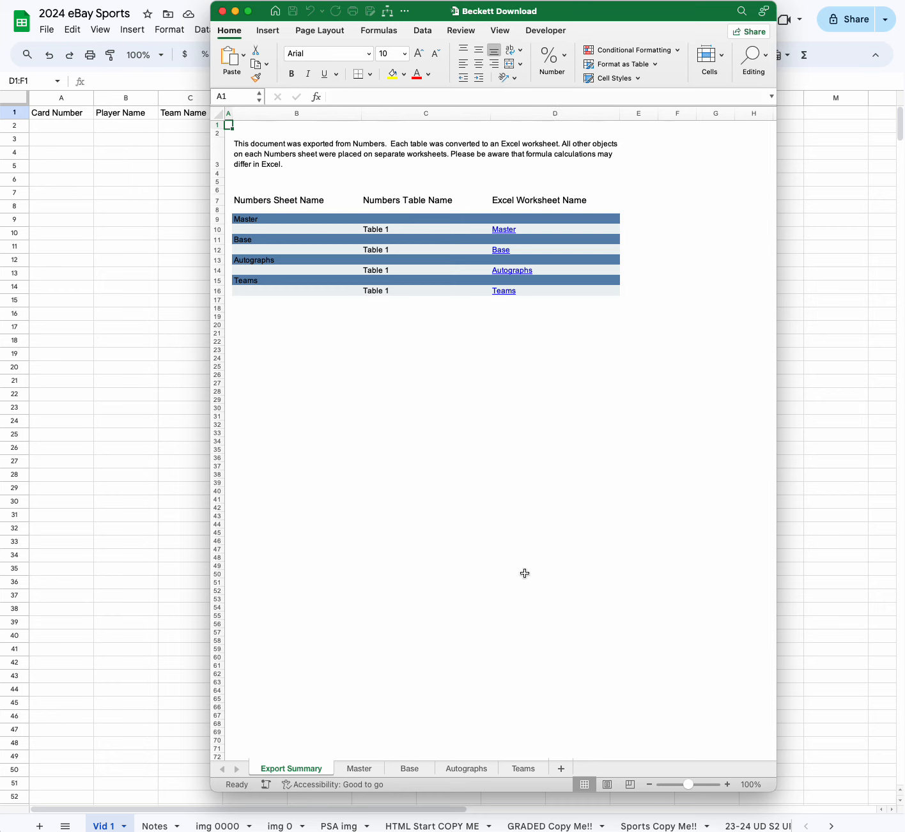
- Examine the card sets, parallels and print runs in the Master sheet of the Beckett Download workbook
left_click(357, 768)
scroll(433, 568, "down", 5)
scroll(433, 567, "up", 10)
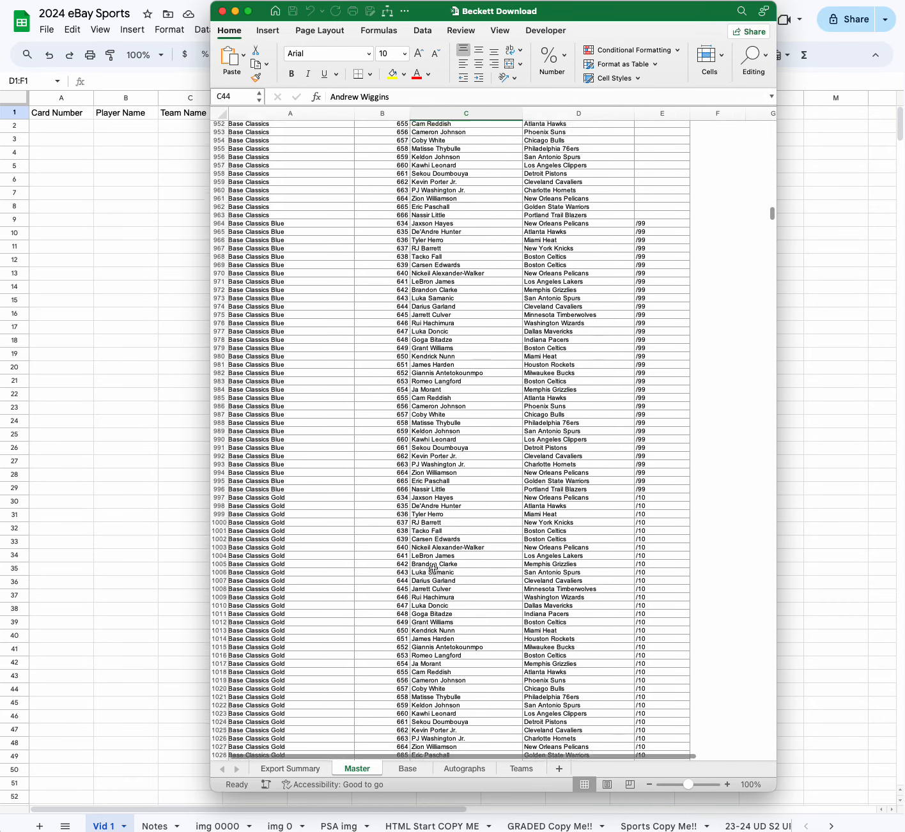
scroll(385, 387, "up", 10)
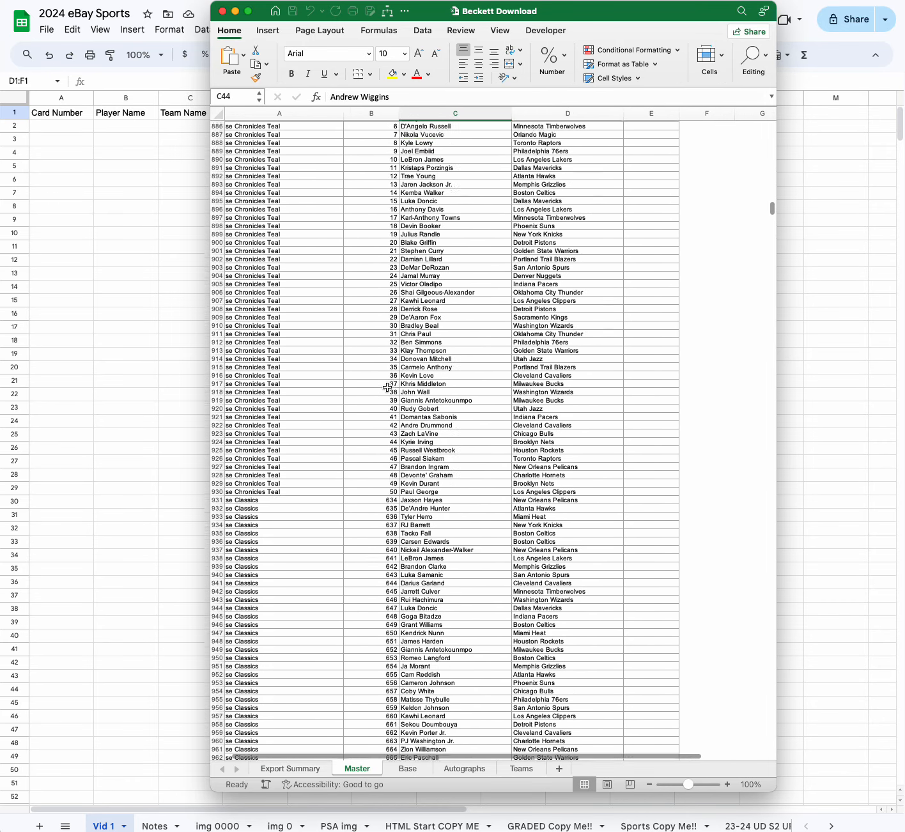
scroll(392, 445, "up", 10)
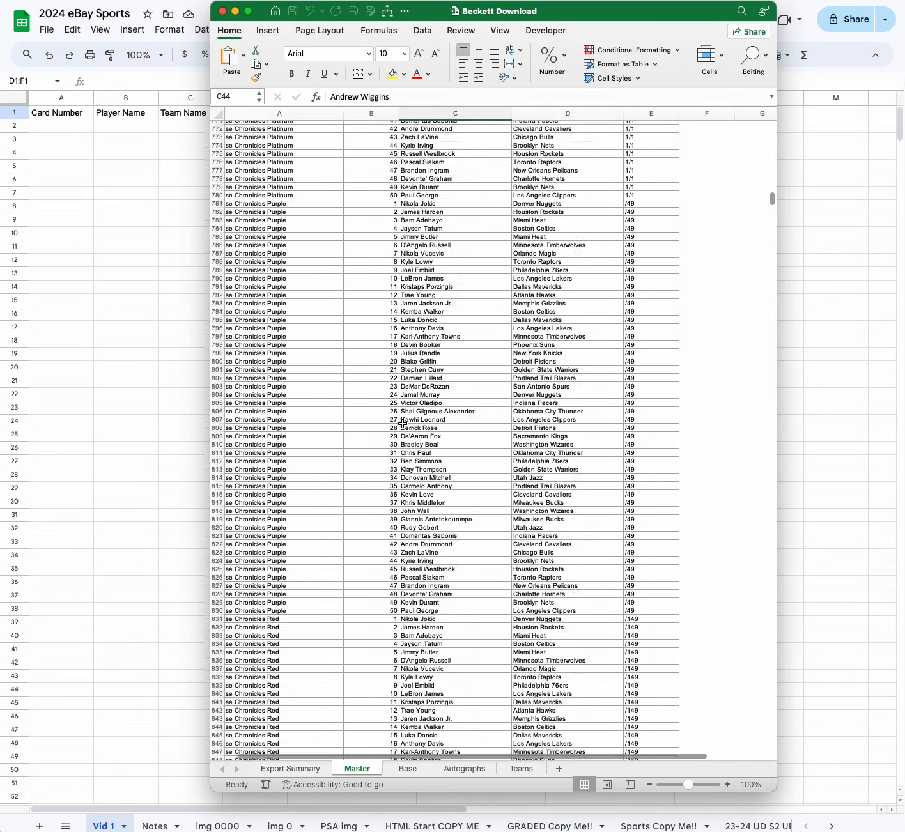
scroll(402, 423, "down", 15)
scroll(403, 422, "down", 20)
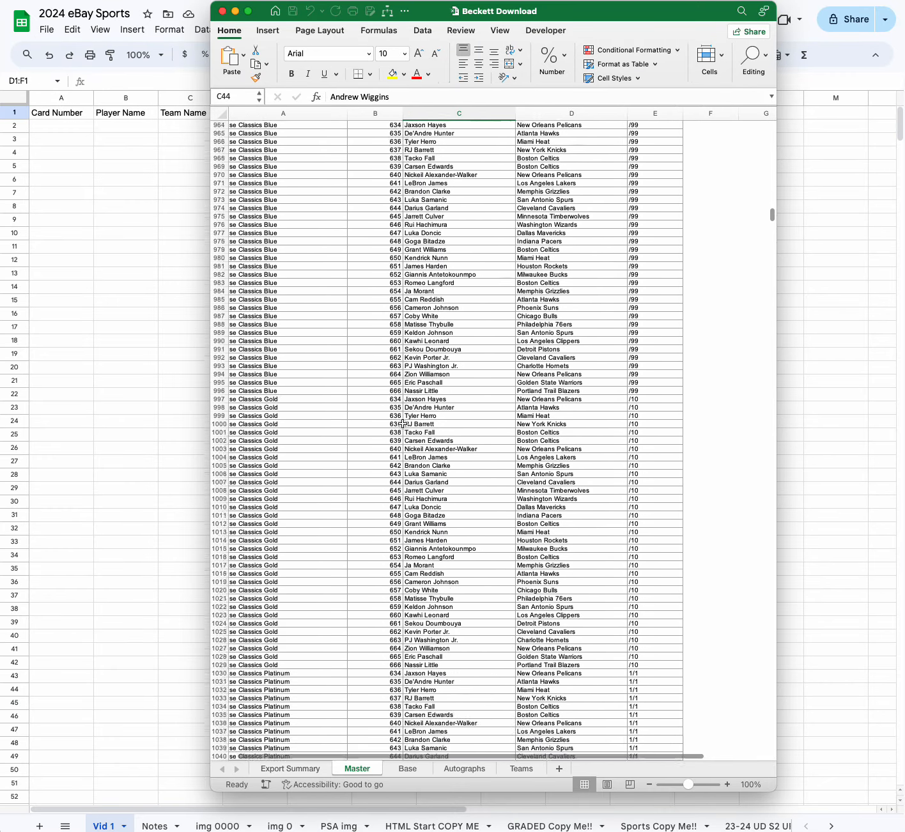
scroll(407, 457, "down", 18)
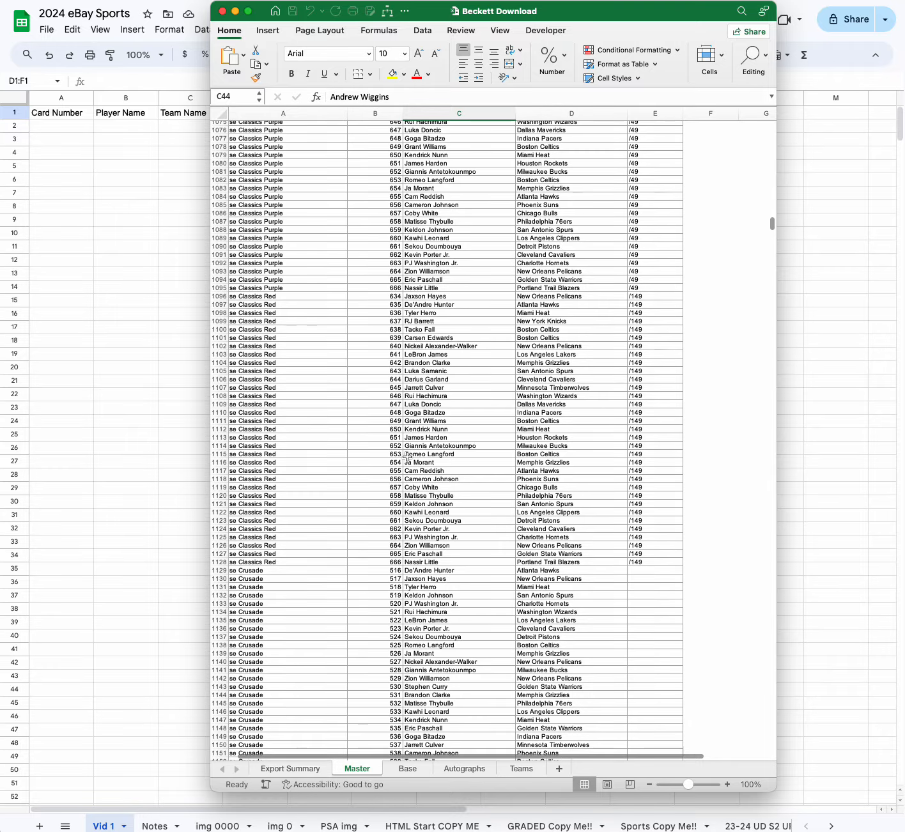
- Examine the sets, parallels and numbered cards in the Base sheet, through the print runs of the Titanium Draft Position Checklist
left_click(407, 768)
scroll(318, 332, "down", 6)
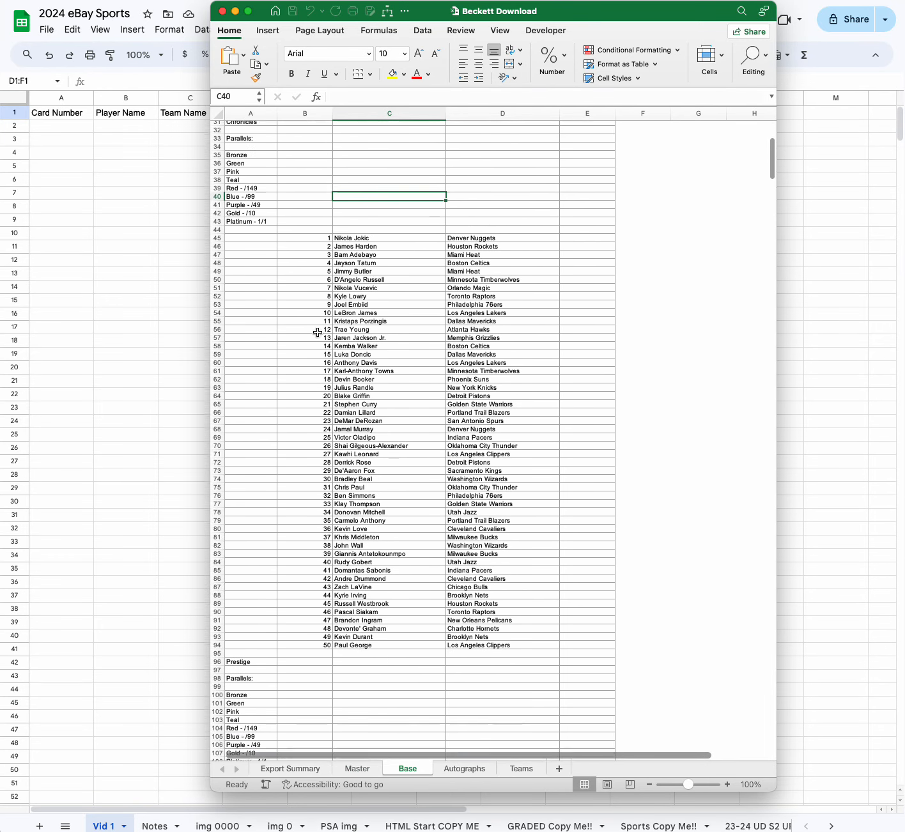
scroll(318, 332, "down", 3)
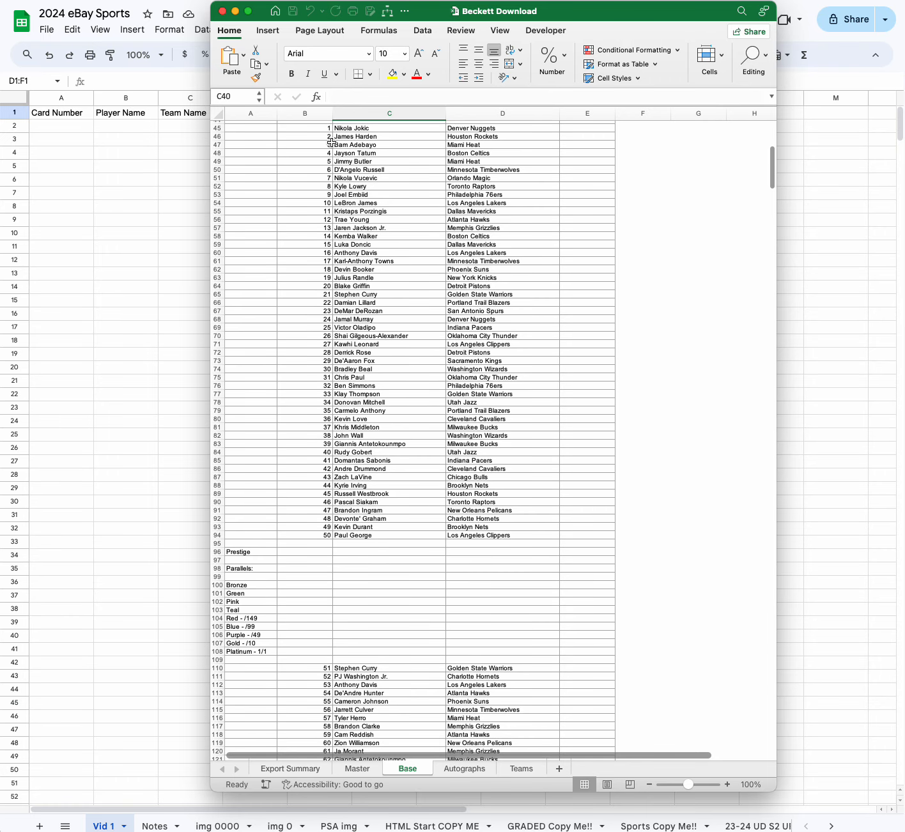
scroll(334, 518, "down", 4)
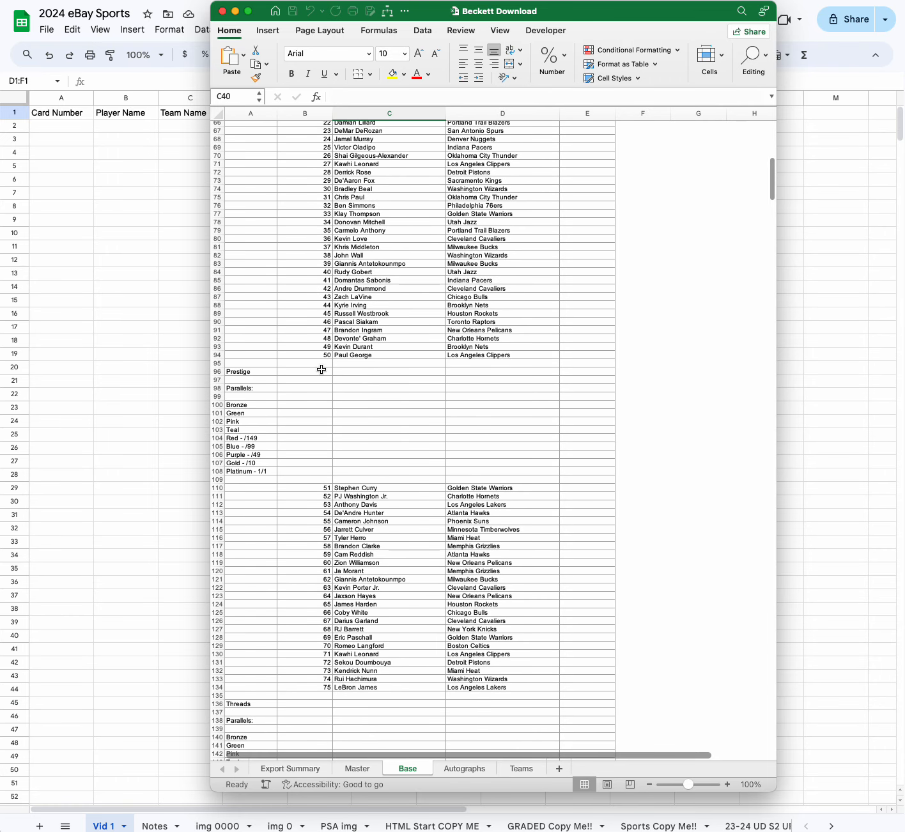
scroll(425, 497, "down", 4)
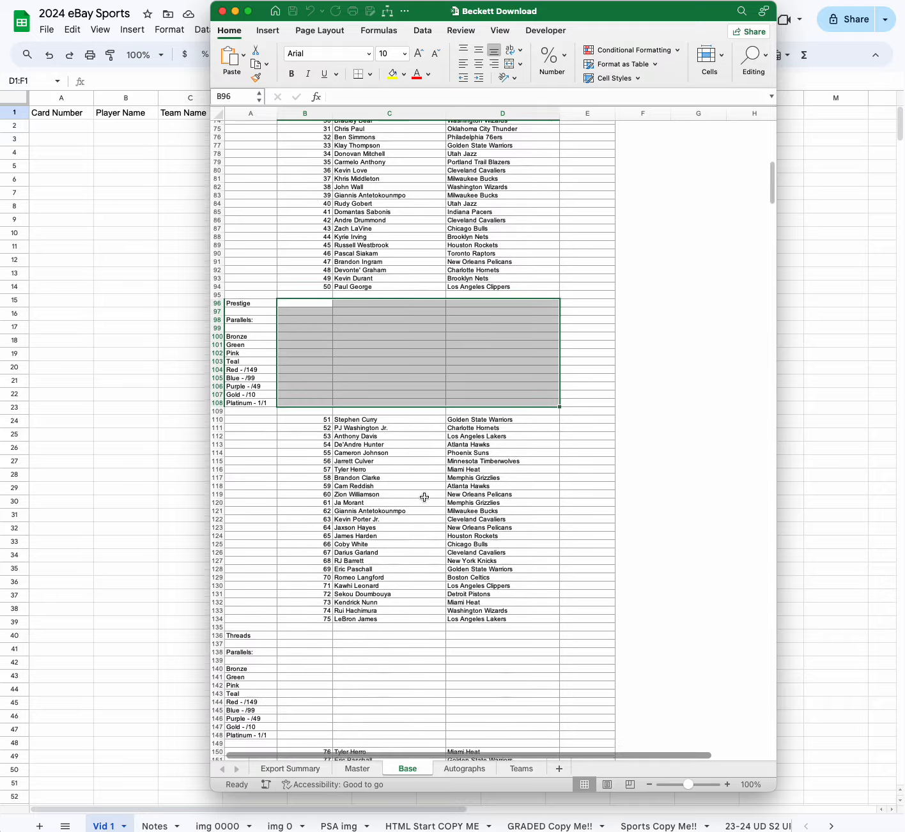
scroll(347, 563, "down", 20)
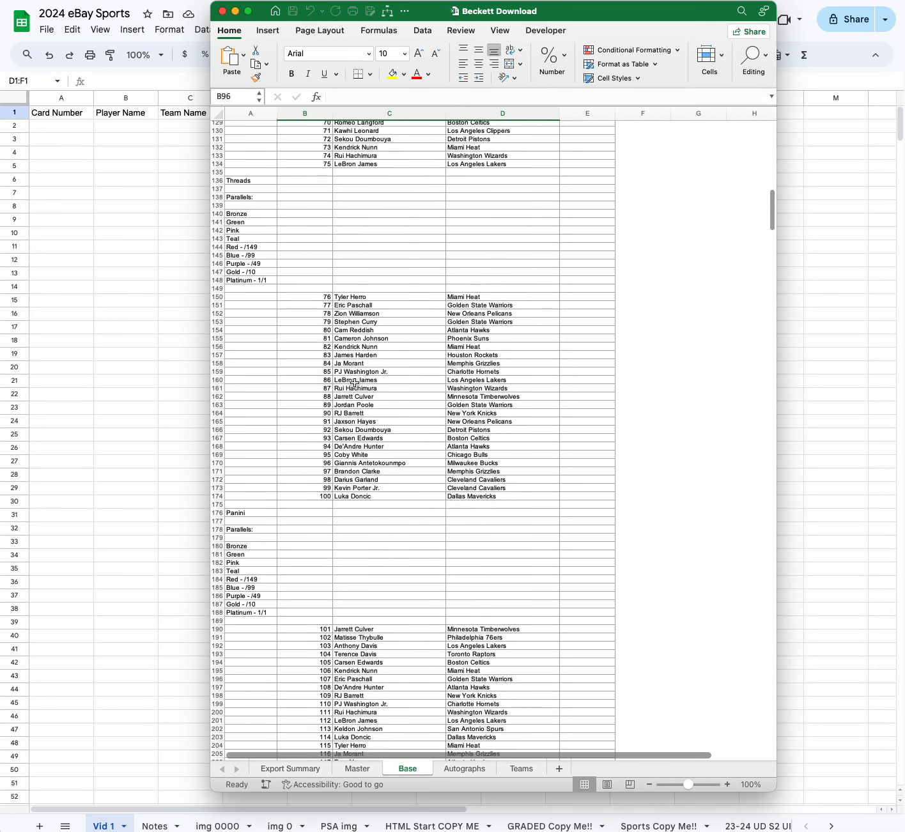
scroll(355, 375, "down", 20)
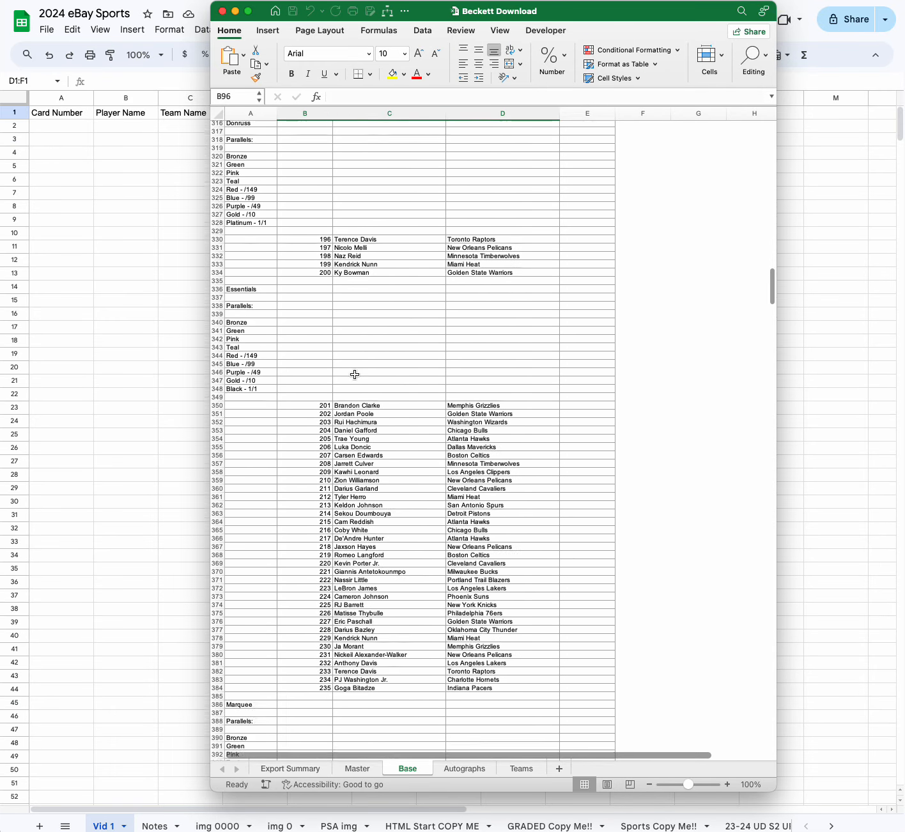
scroll(355, 375, "down", 12)
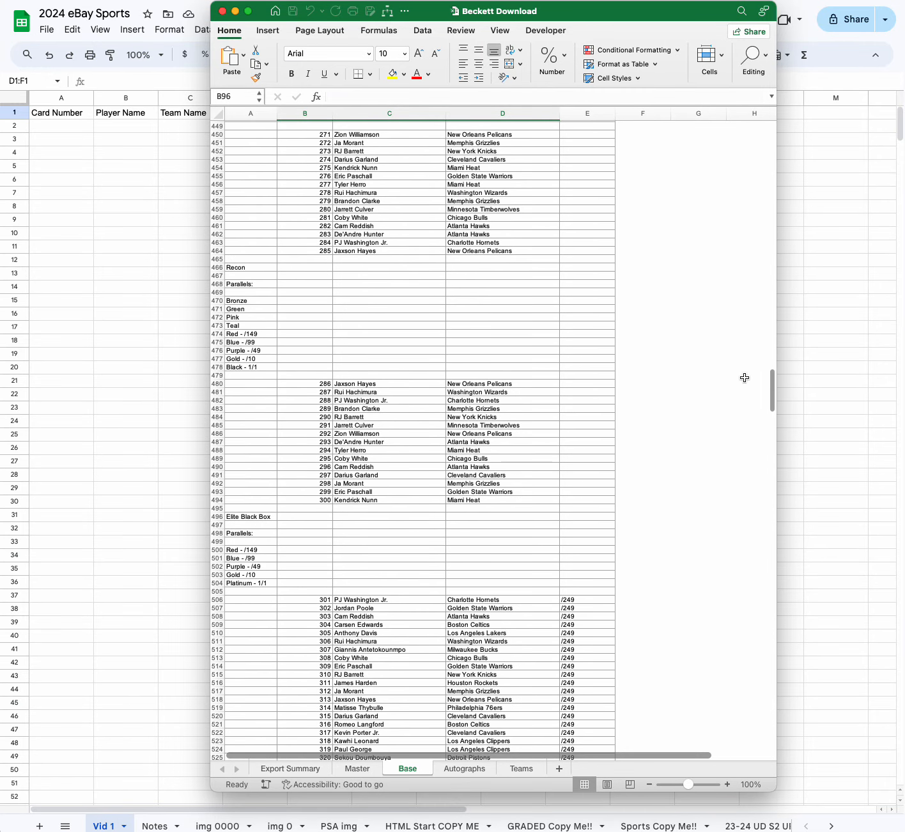
left_click_drag(770, 380, 775, 741)
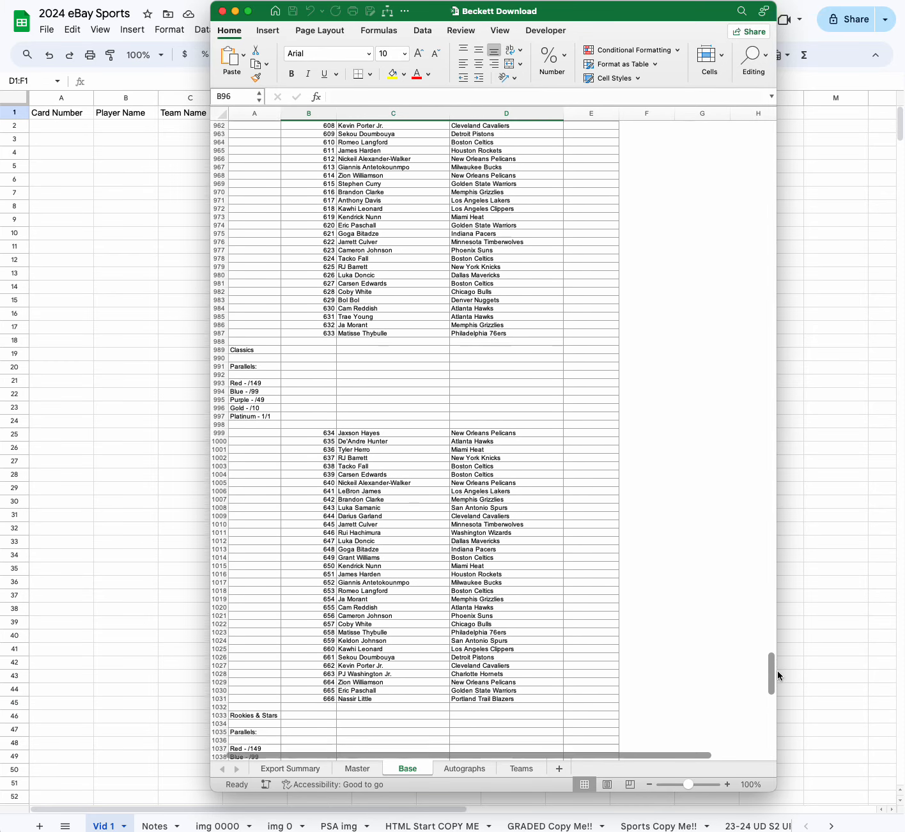
scroll(732, 677, "down", 1)
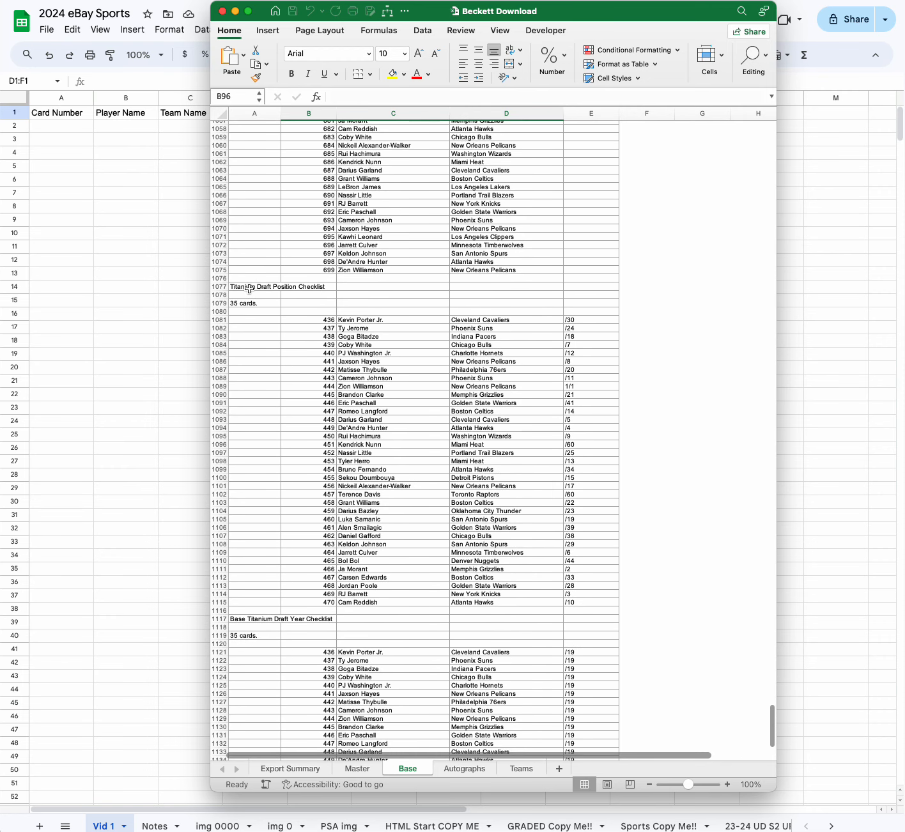
left_click_drag(570, 327, 578, 599)
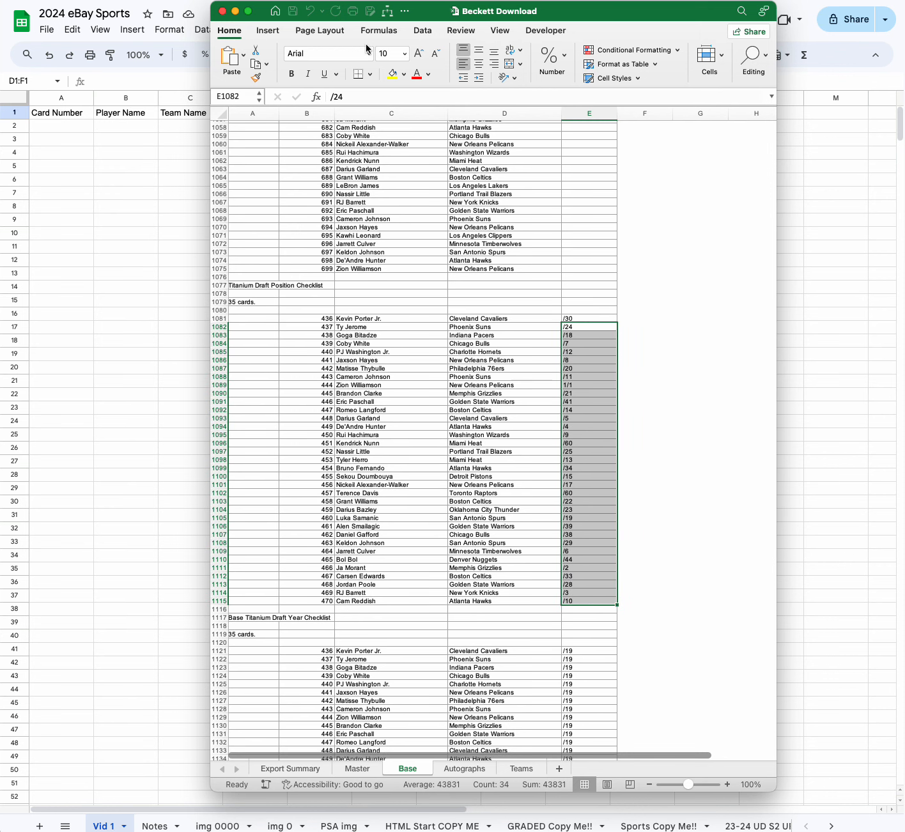
left_click(399, 311)
- Copy the numbers, players and teams of cards 1 to 699 (B45:D1075), switch to Google Sheets and paste them at A2 of Vid 1
left_click_drag(488, 270, 329, 272)
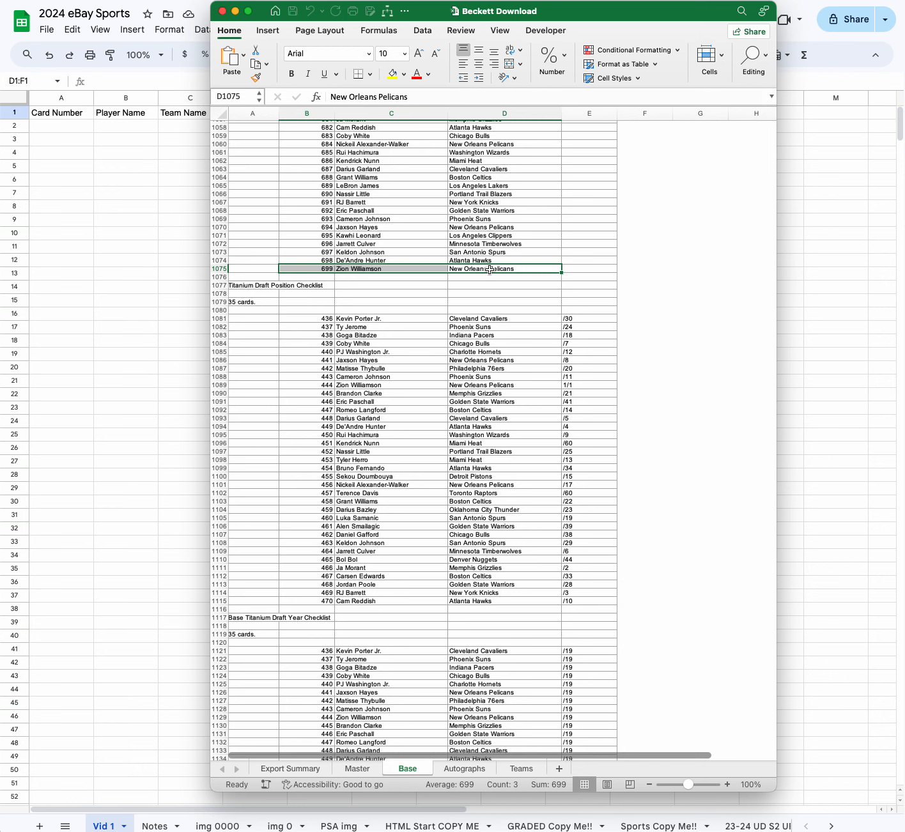
left_click_drag(491, 269, 297, 489)
key("super+c")
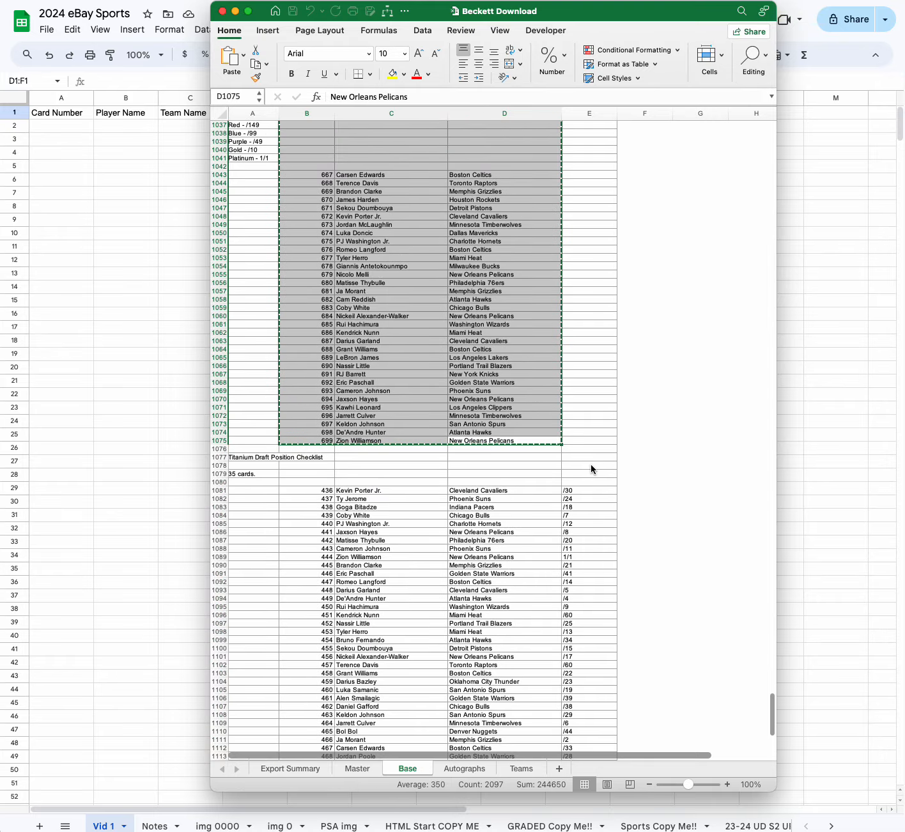
left_click(77, 137)
left_click(70, 128)
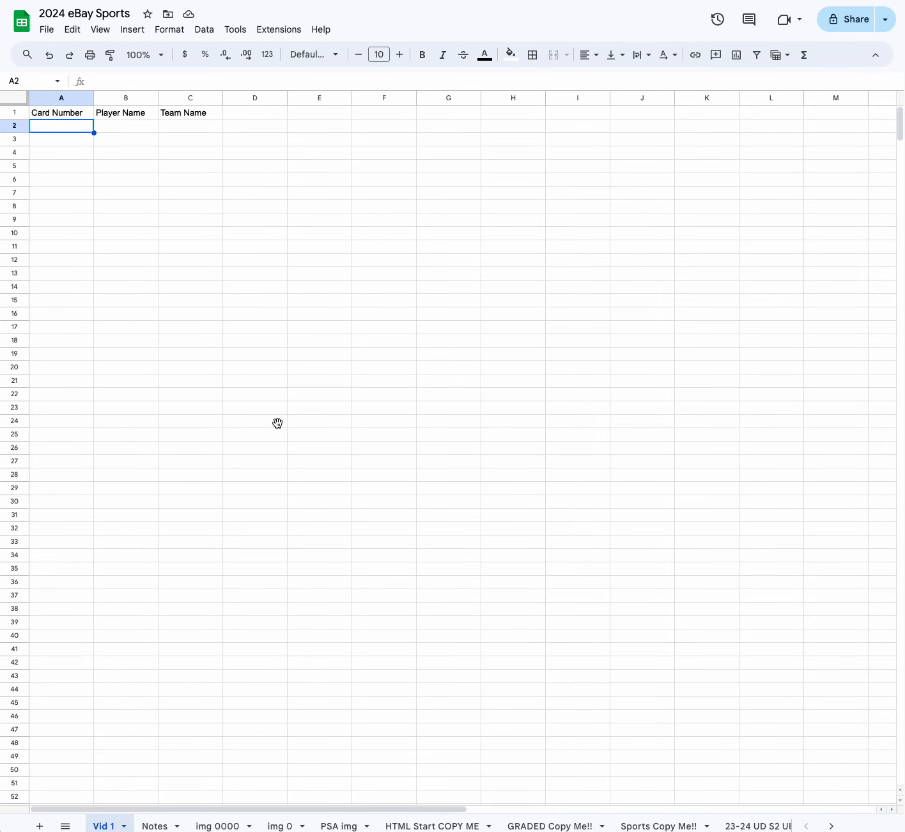
key("super+v")
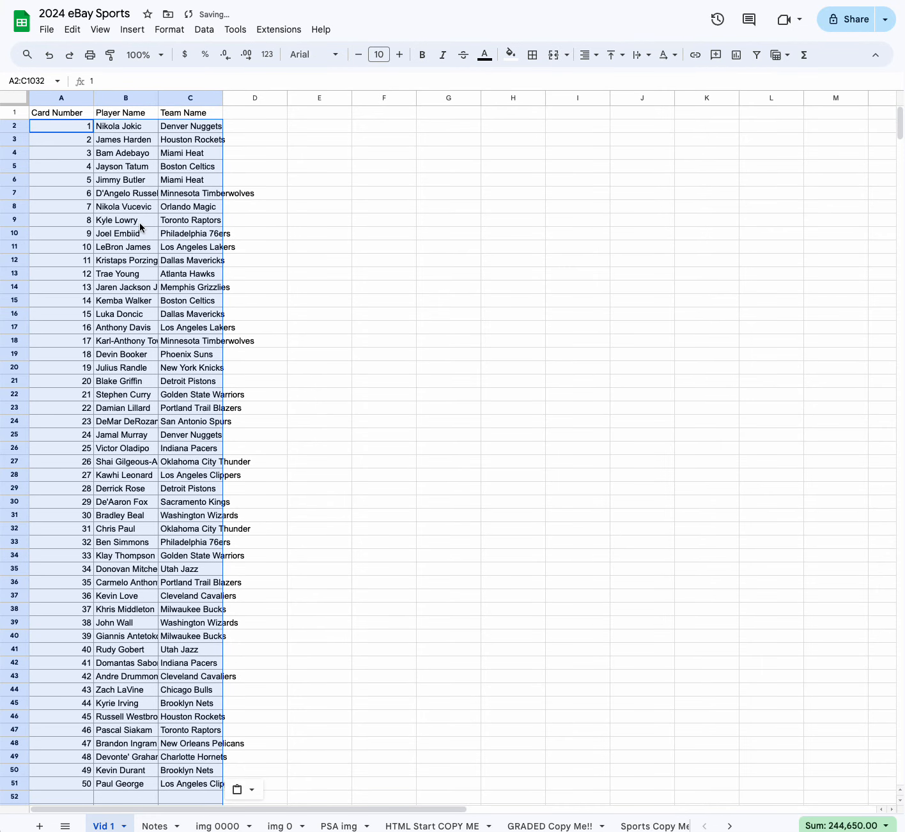
- Add a filter to the whole Vid 1 sheet and show only the rows with a blank Card Number
scroll(140, 227, "down", 10)
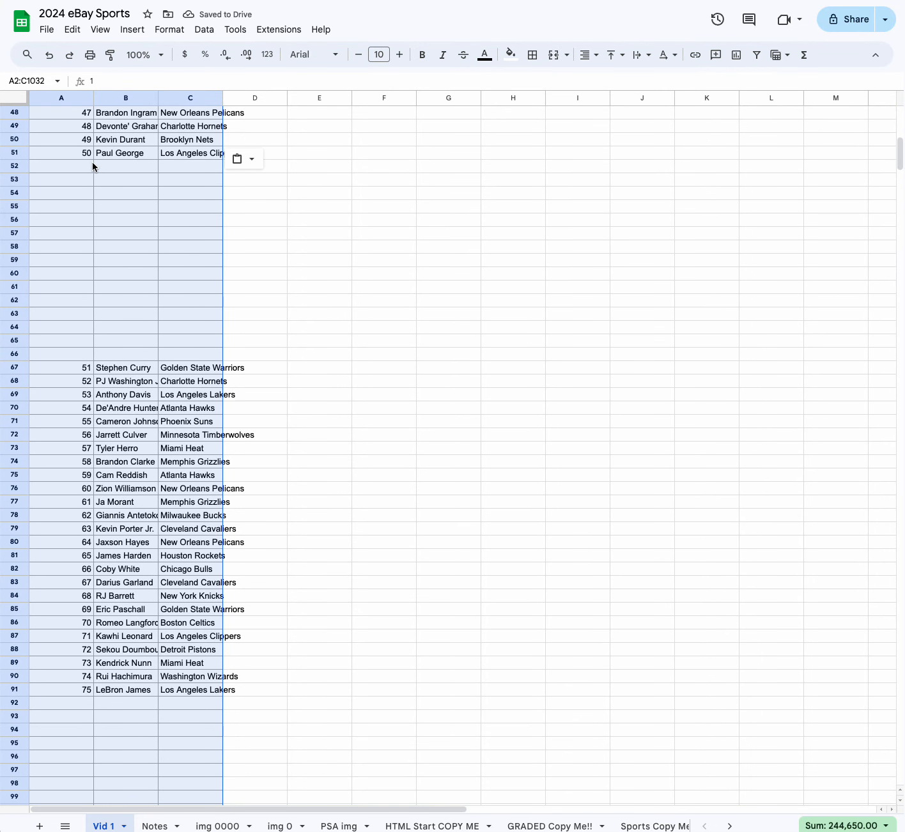
scroll(110, 323, "down", 13)
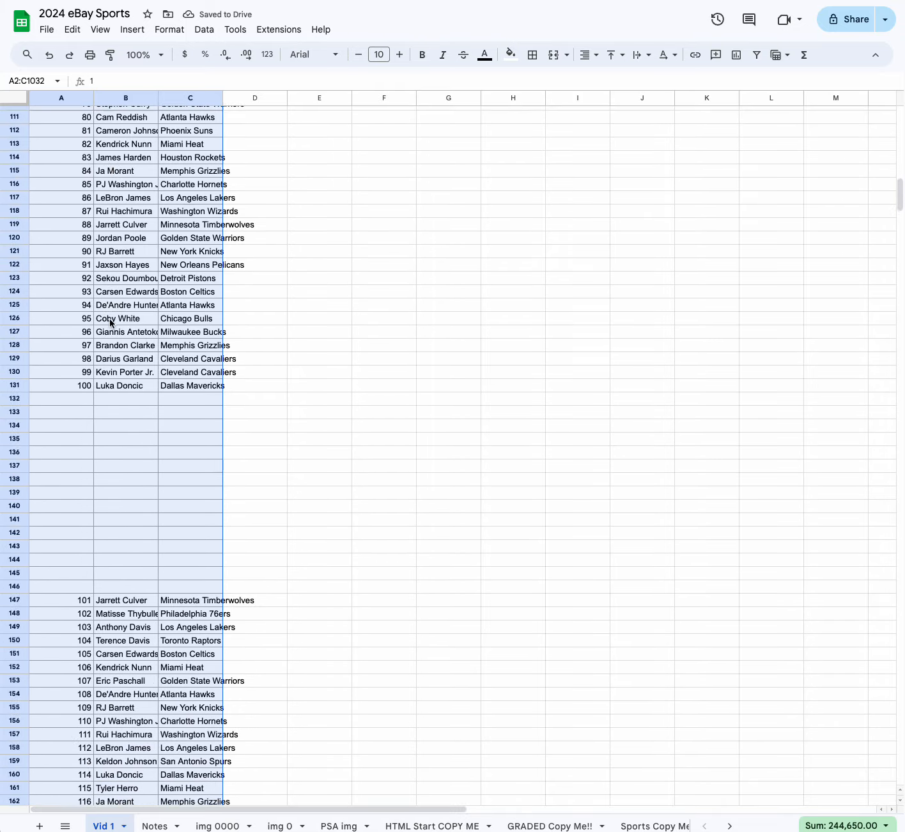
scroll(110, 322, "down", 2)
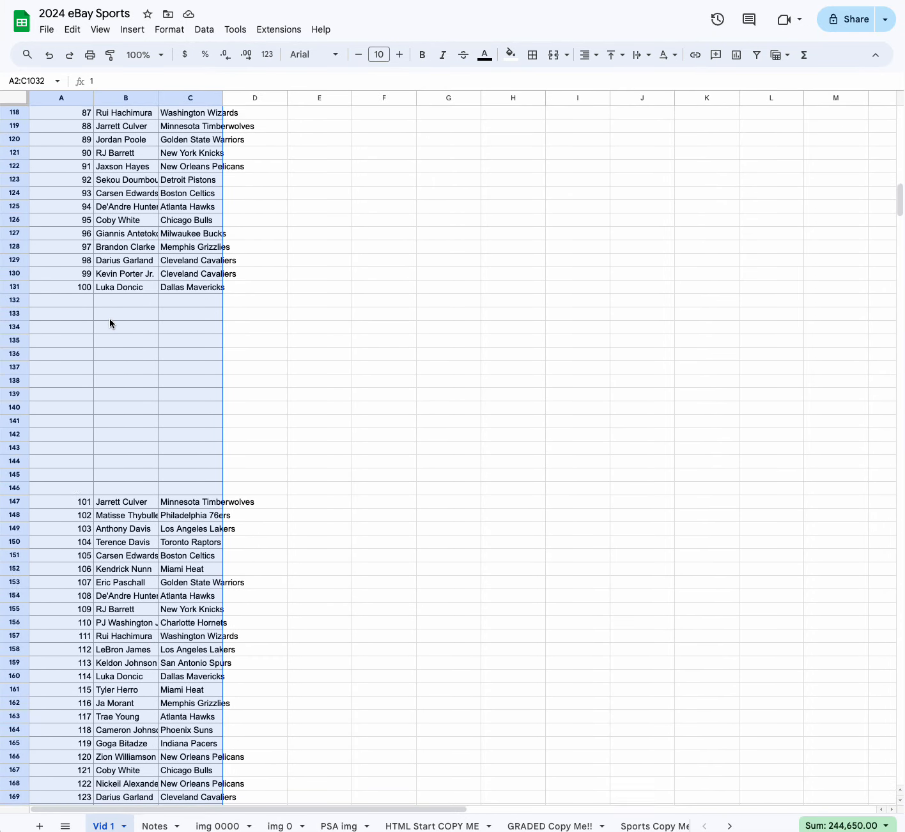
key("ctrl+v")
left_click(181, 290)
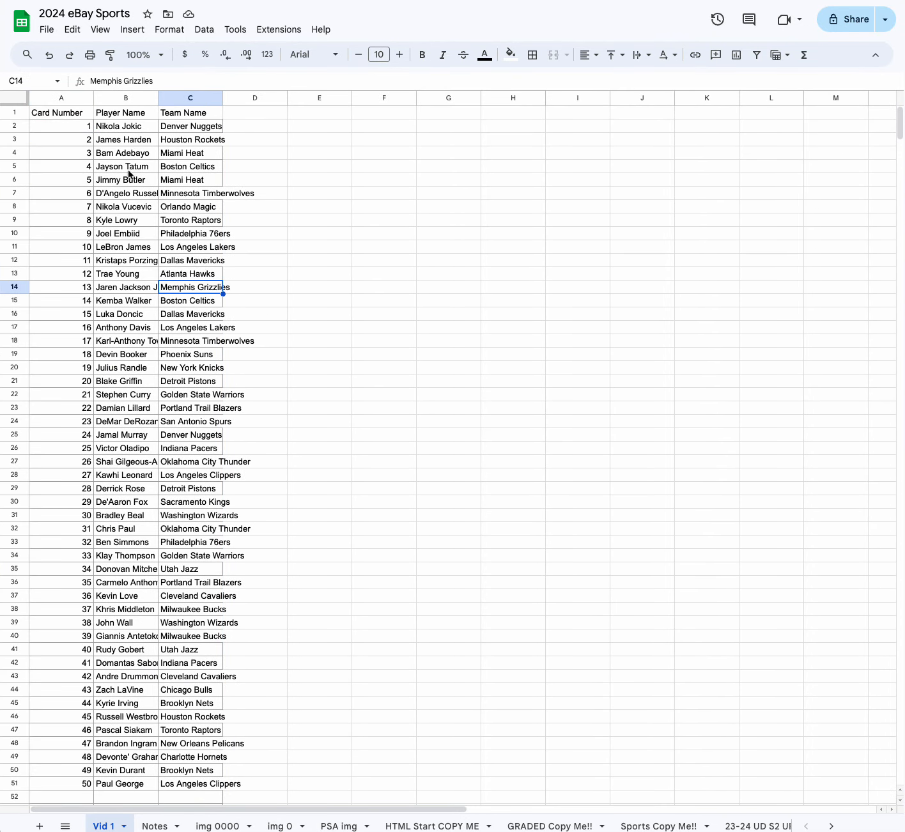
left_click(19, 98)
left_click(756, 55)
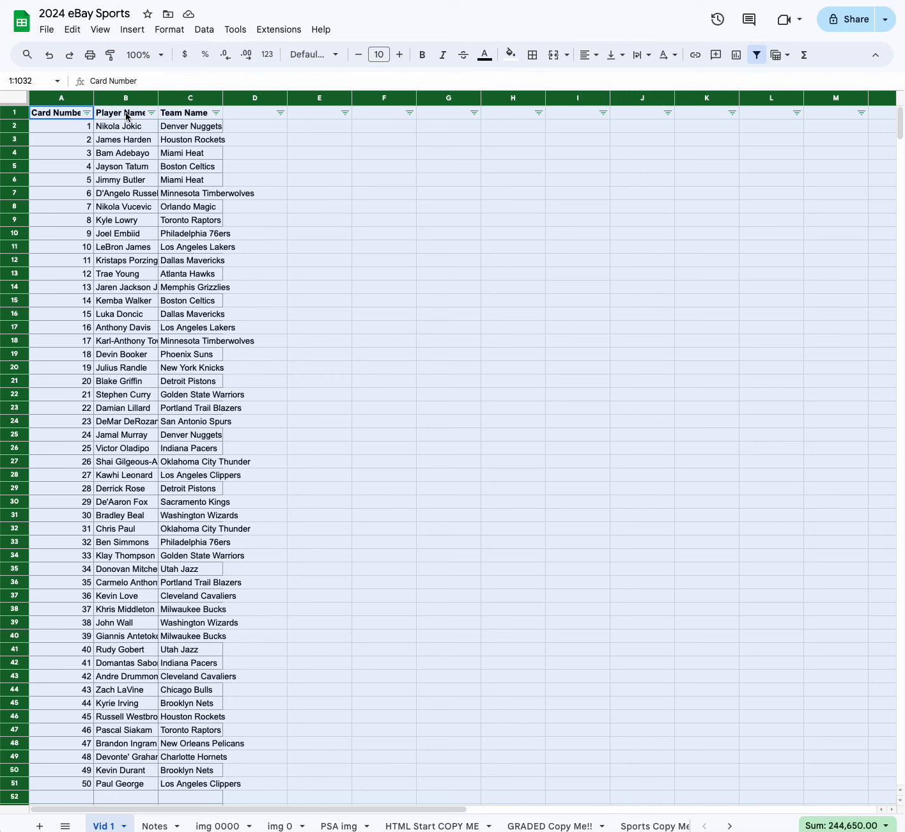
left_click(86, 112)
left_click(142, 271)
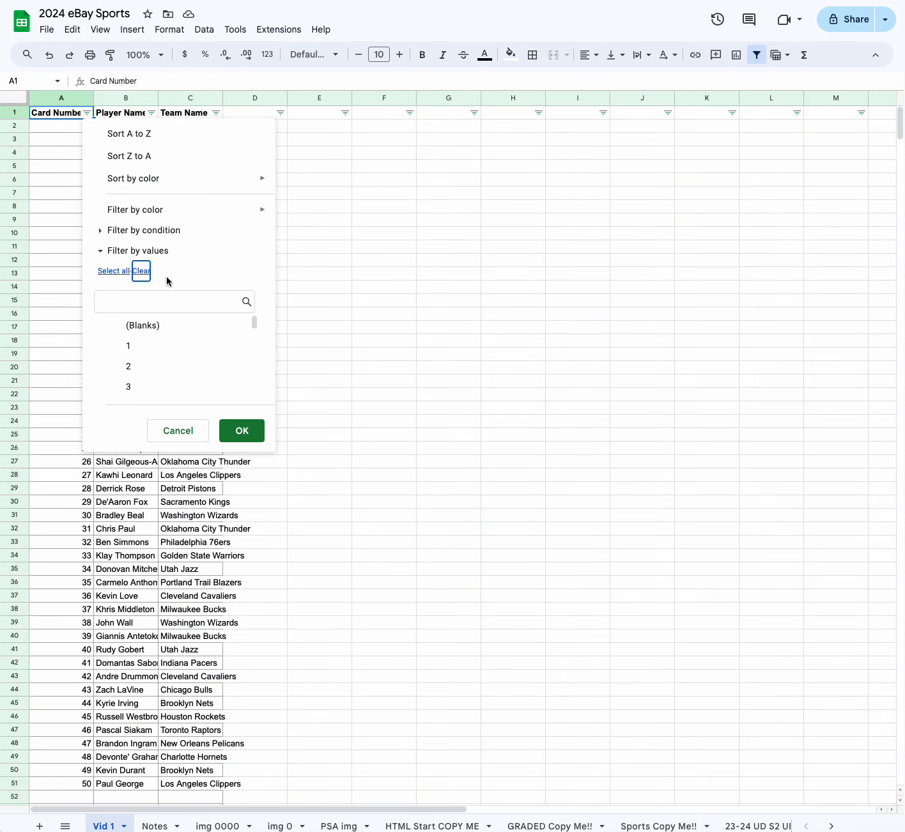
left_click(143, 327)
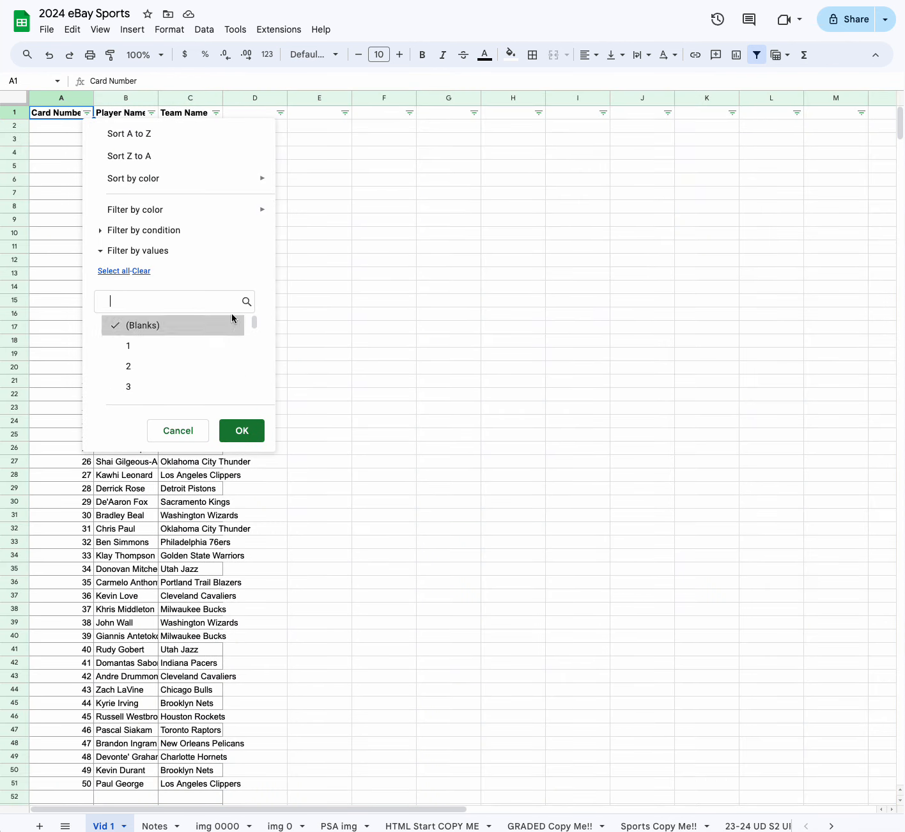
left_click(244, 430)
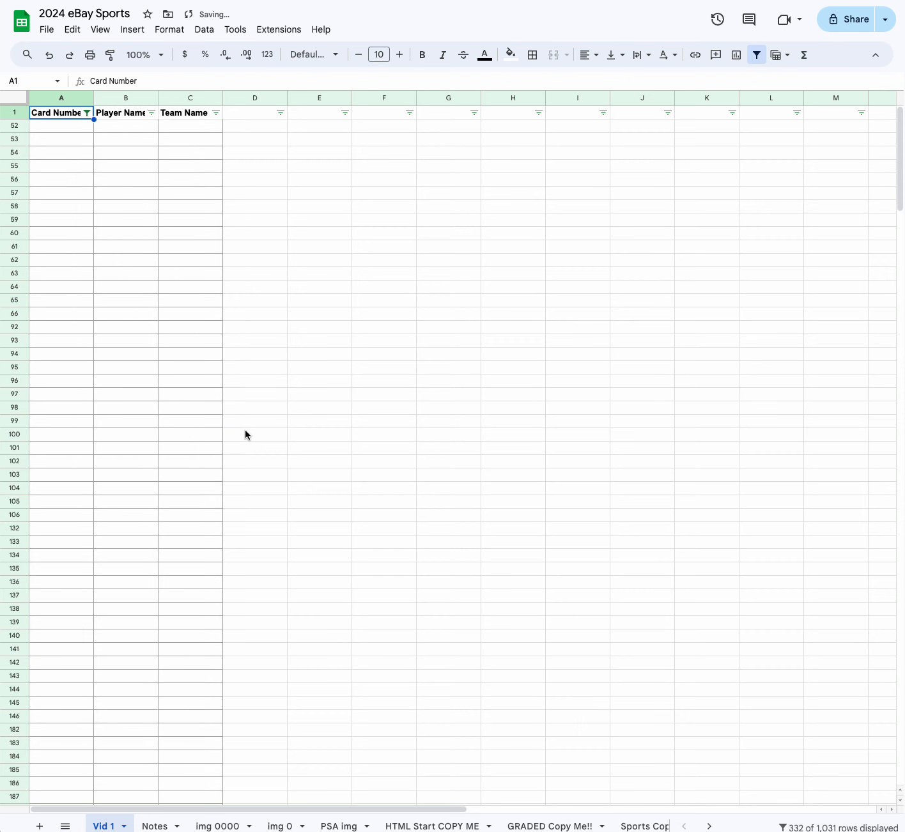
- Delete all the filtered blank rows from row 52 down and remove the filter from the sheet
left_click(14, 125)
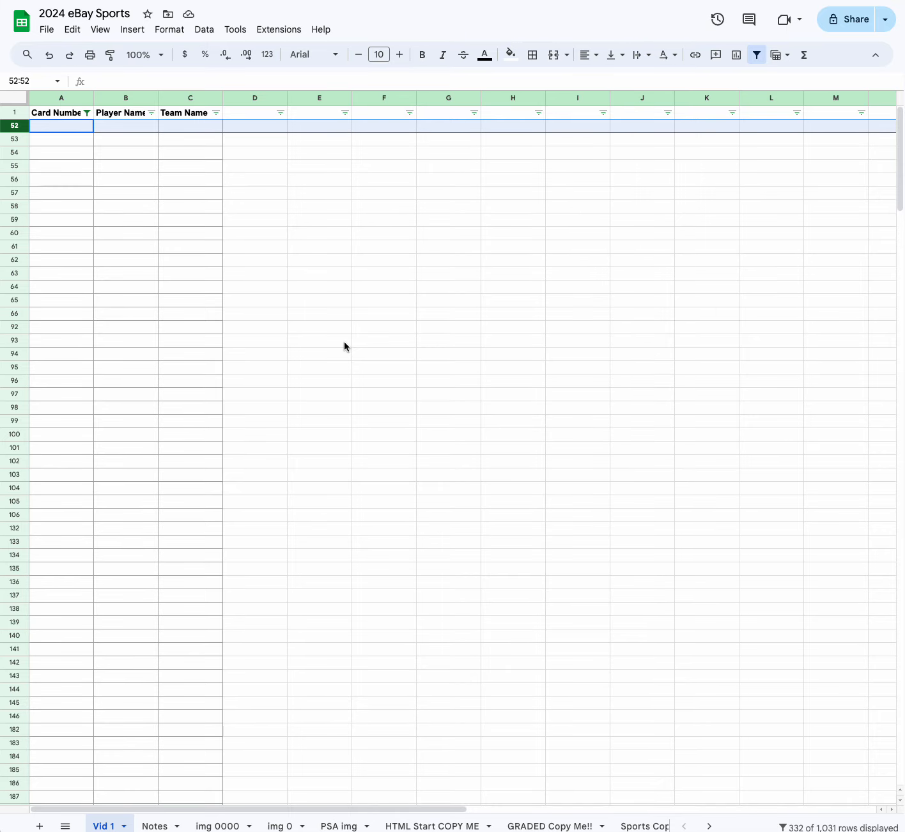
key("ctrl+shift+Down")
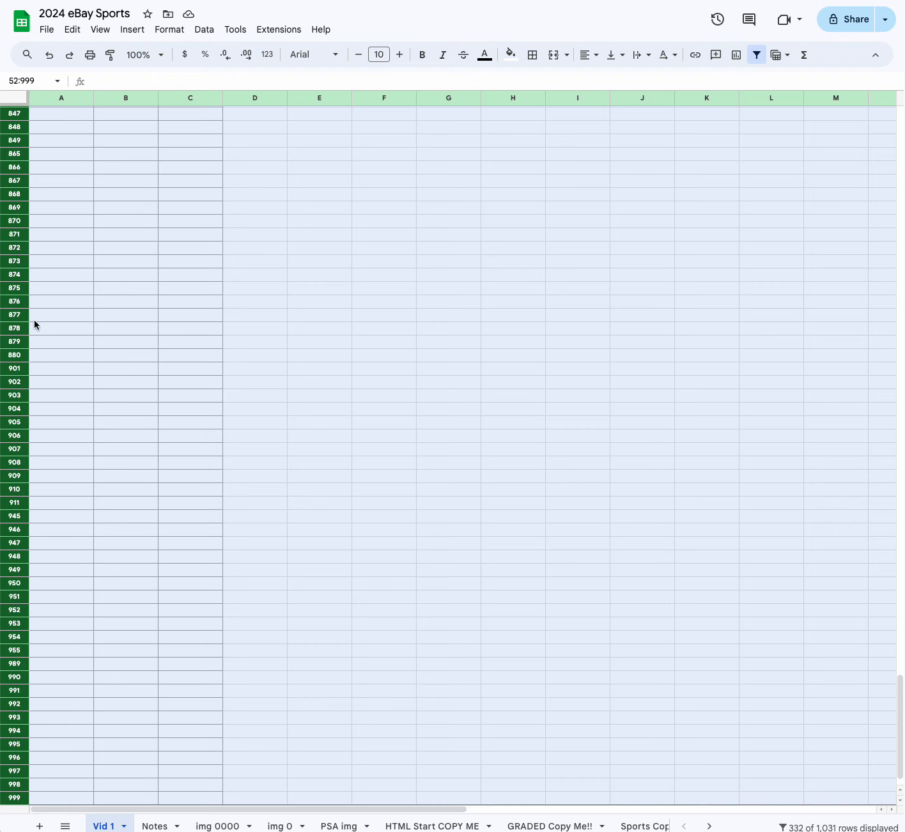
right_click(14, 319)
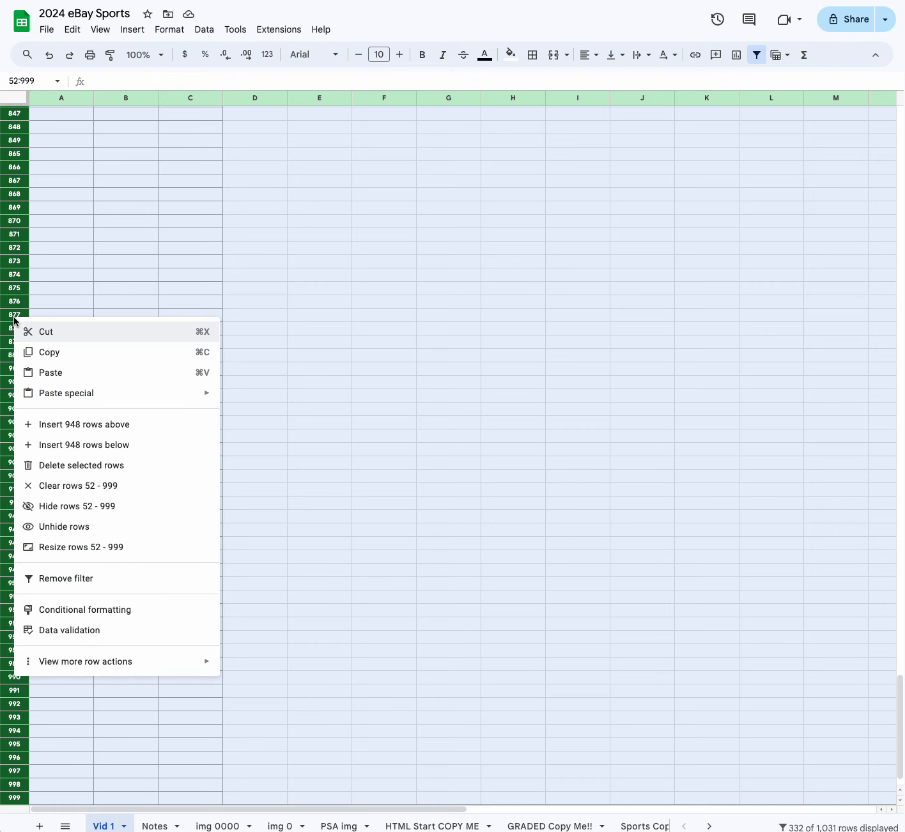
left_click(105, 472)
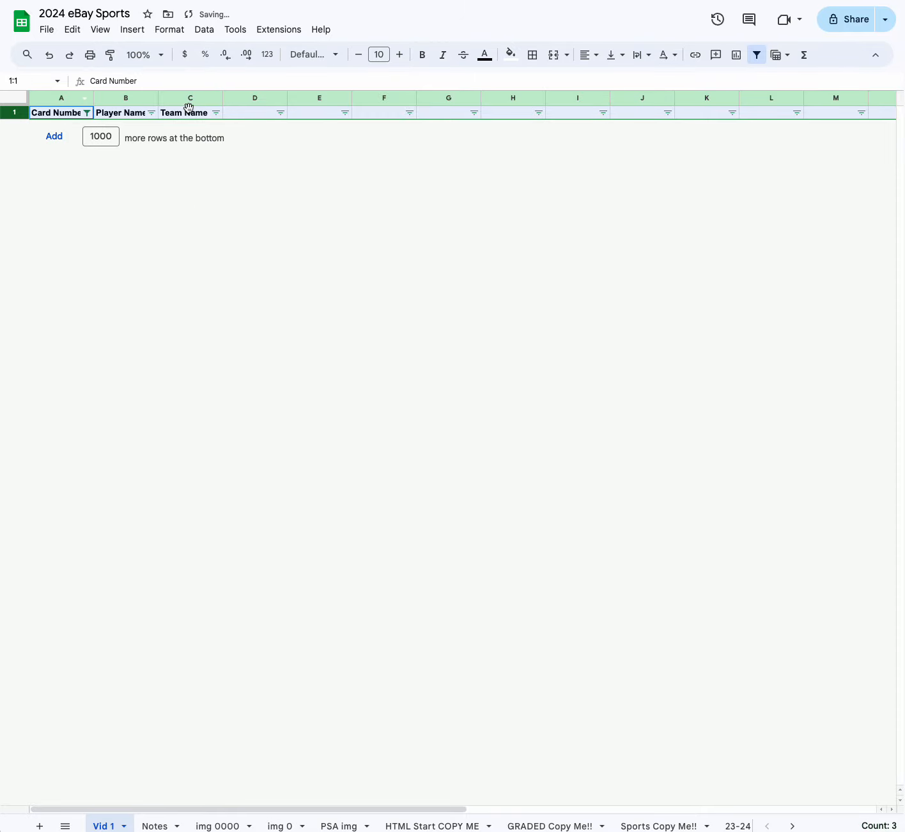
left_click(758, 56)
scroll(351, 298, "down", 20)
scroll(351, 298, "up", 20)
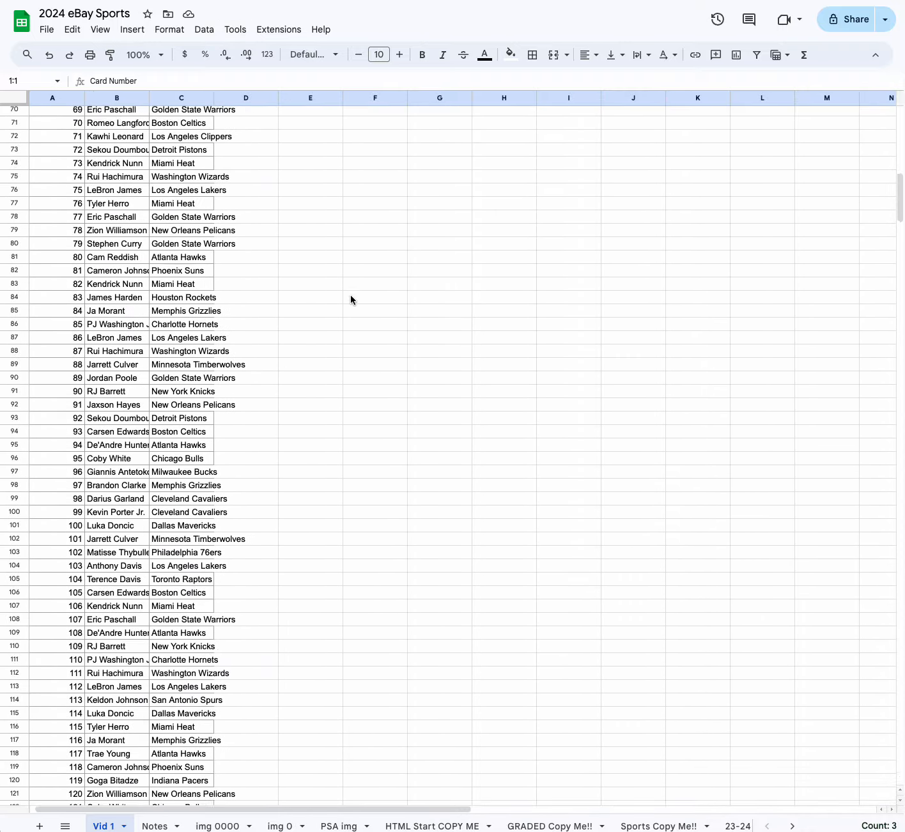
scroll(350, 298, "up", 15)
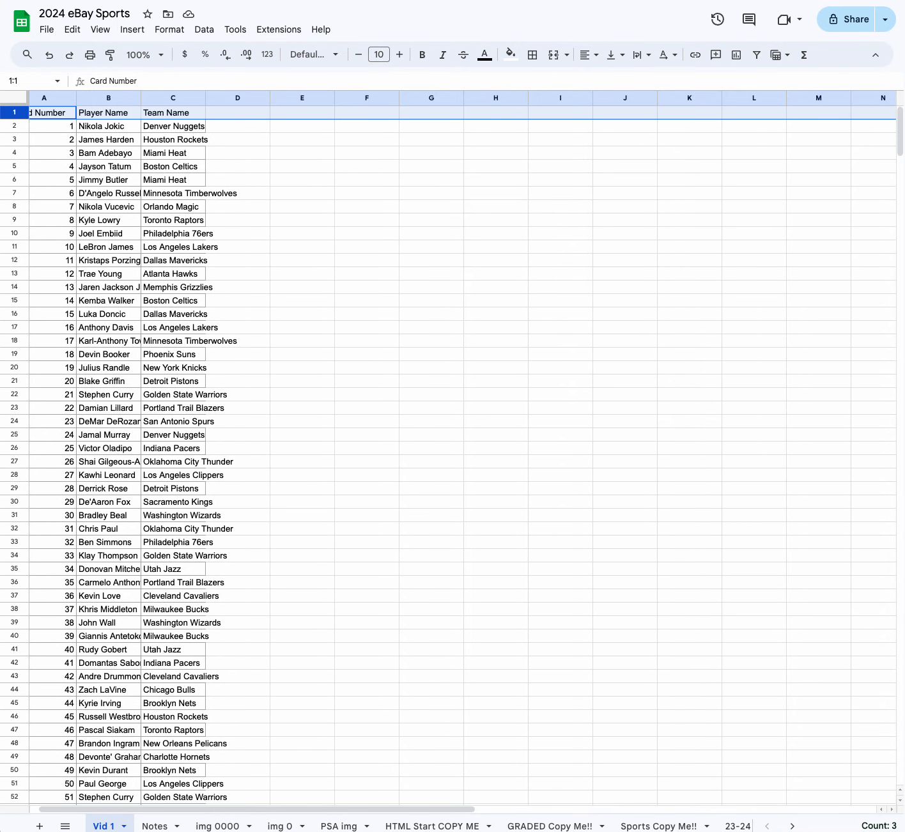
- Duplicate the Sports Copy Me!! template sheet and name the copy 2019-20 Panini Chronicles
mouse_move(904, 1)
left_mouse_down()
mouse_move(596, 3)
mouse_move(904, 5)
left_mouse_up()
double_click(646, 827)
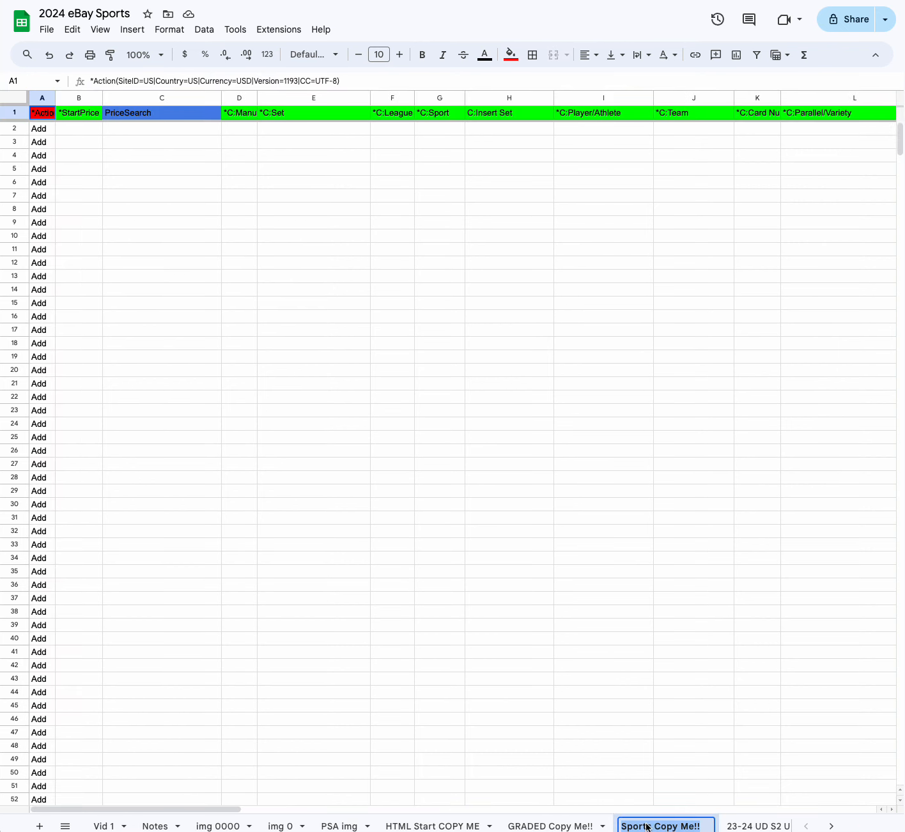
right_click(646, 826)
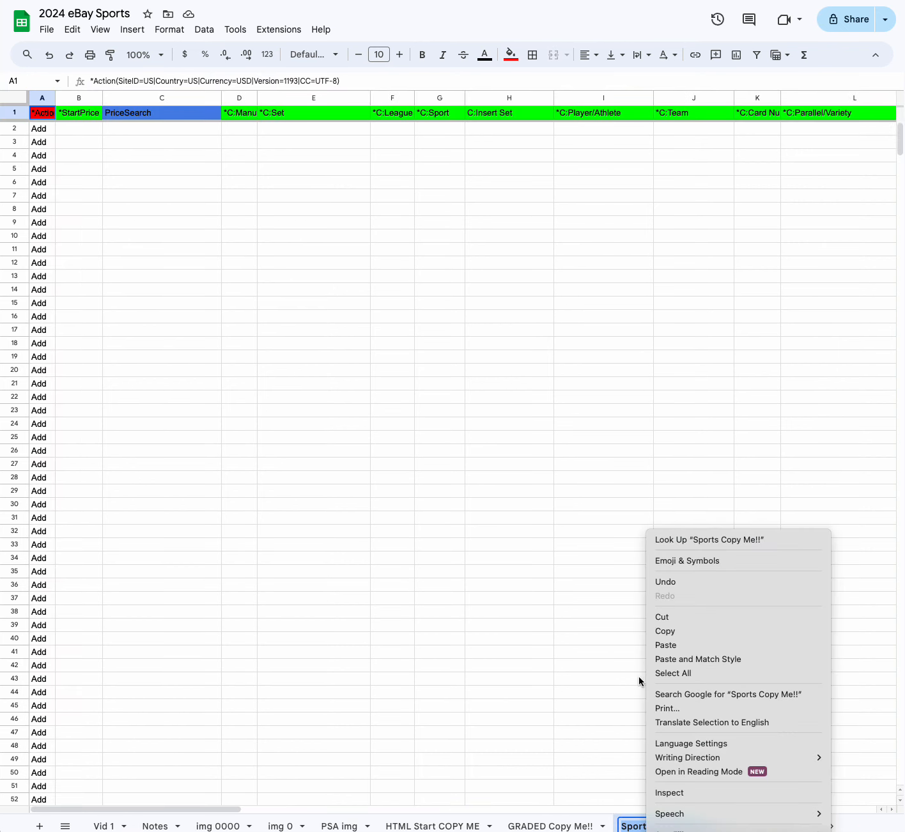
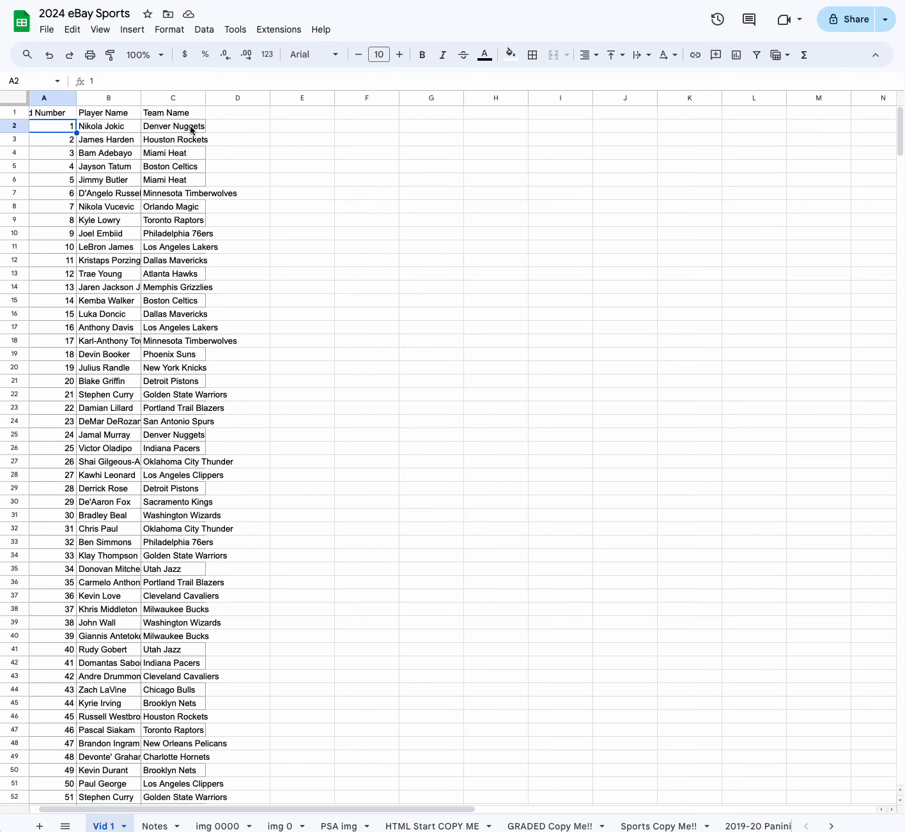
- Copy the player and team names in B2:C700 of Vid 1 into the Player/Athlete and Team columns of 2019-20 Panini Chronicles, starting at I2
left_click_drag(109, 126, 173, 125)
key("super+shift+Down")
key("super+c")
left_click(758, 826)
left_click(459, 129)
key("super+v")
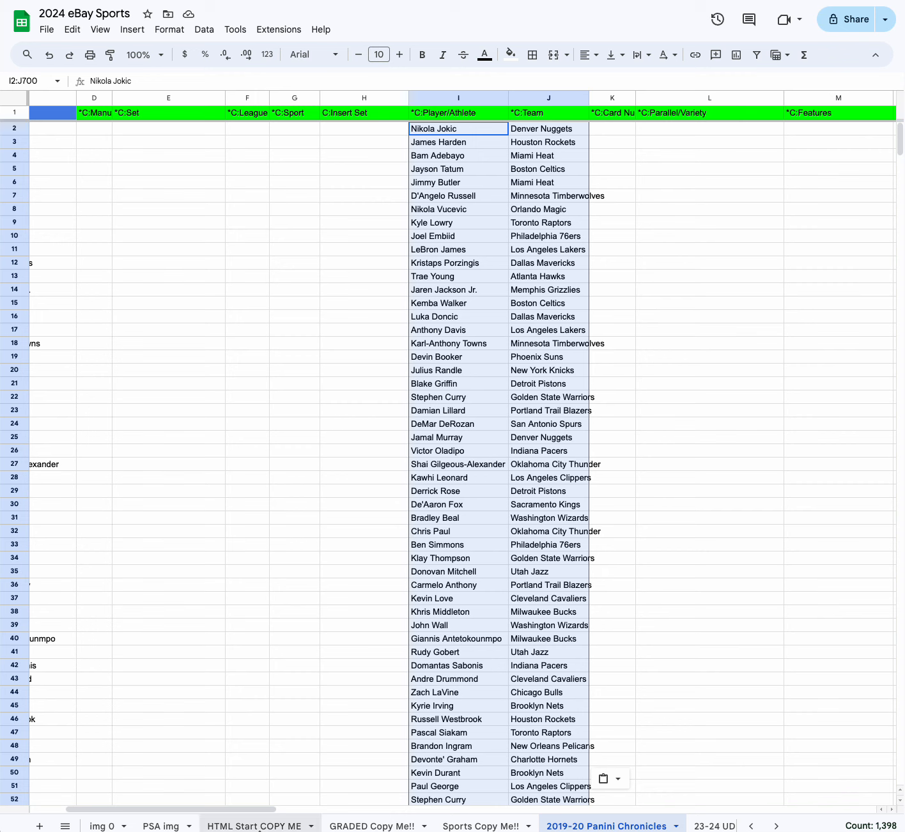
- Copy the card numbers in A2:A700 of Vid 1 into the Card Number column of 2019-20 Panini Chronicles, starting at K2
scroll(259, 830, "left", 3)
left_click(103, 826)
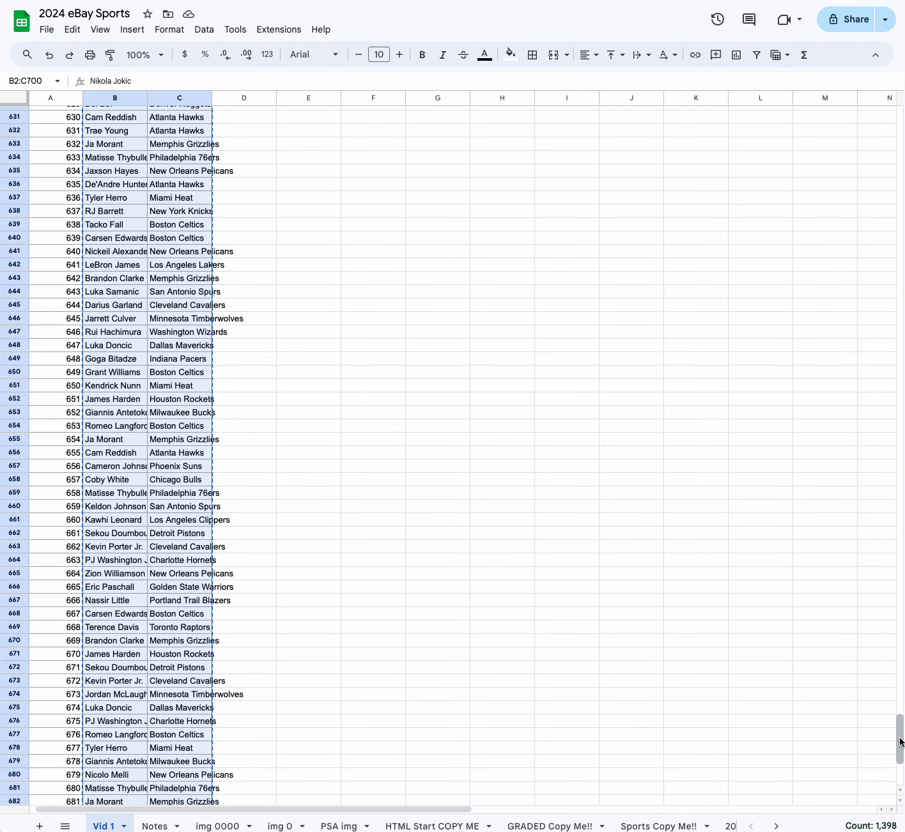
left_click_drag(902, 743, 882, 81)
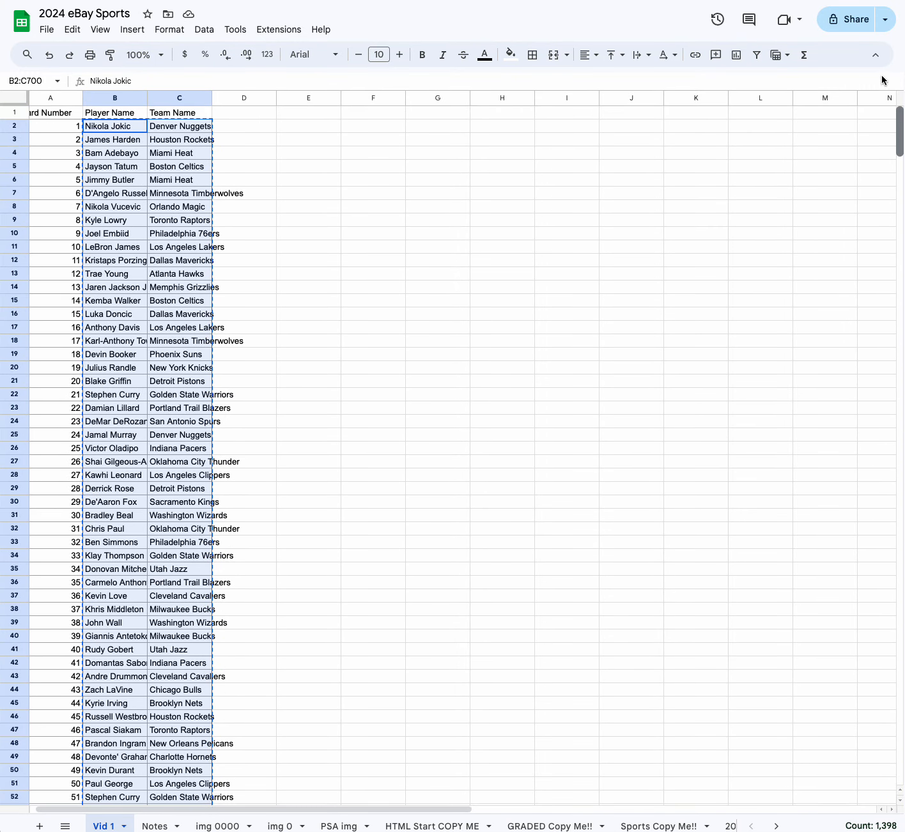
left_click(56, 127)
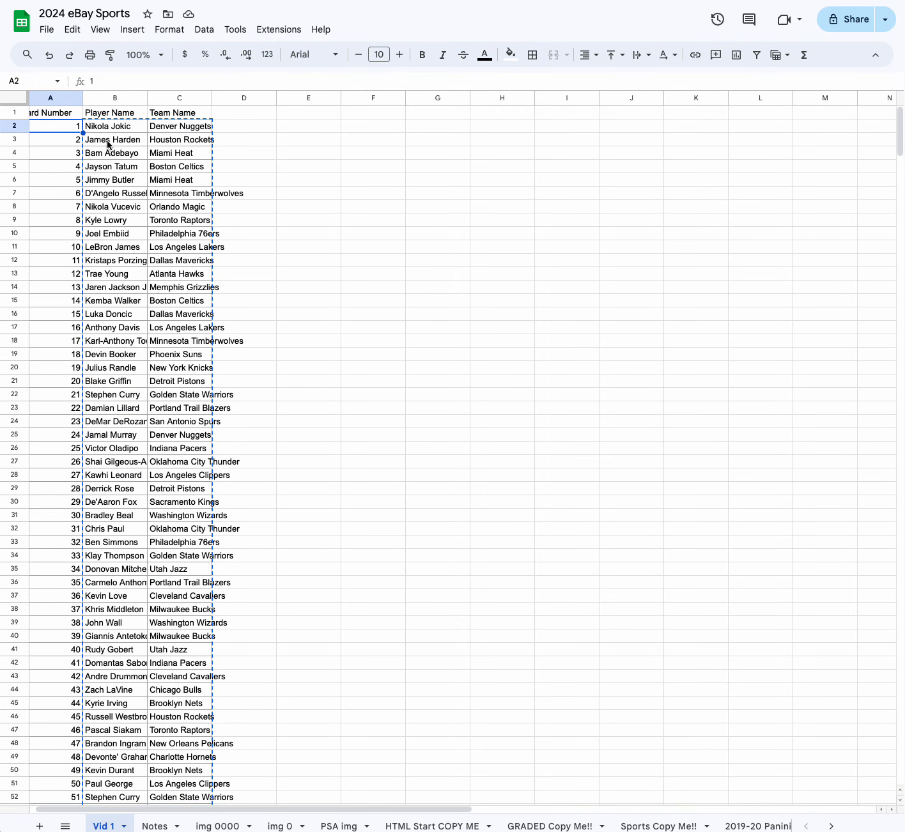
key("ctrl+shift+Down")
key("Escape")
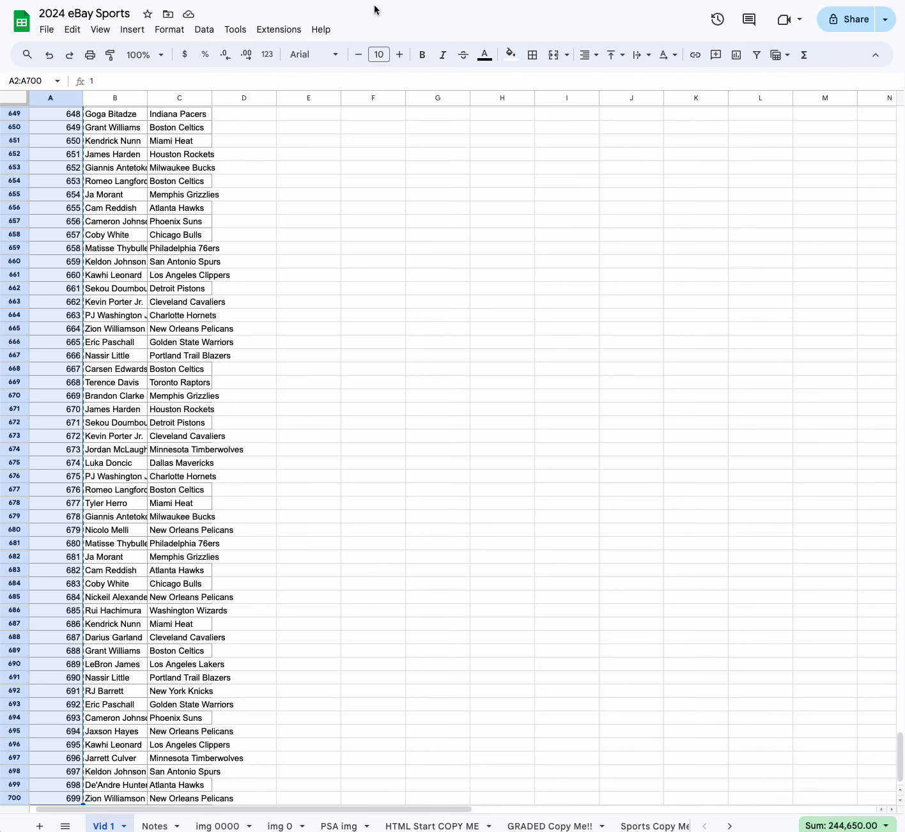
left_click(729, 826)
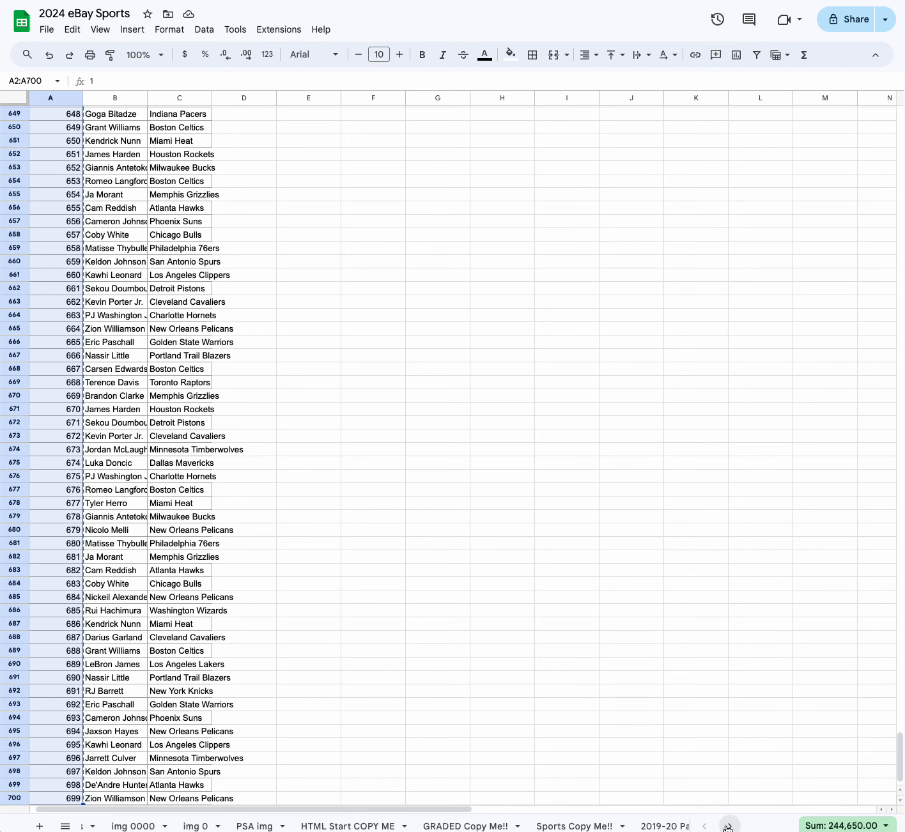
left_click(252, 826)
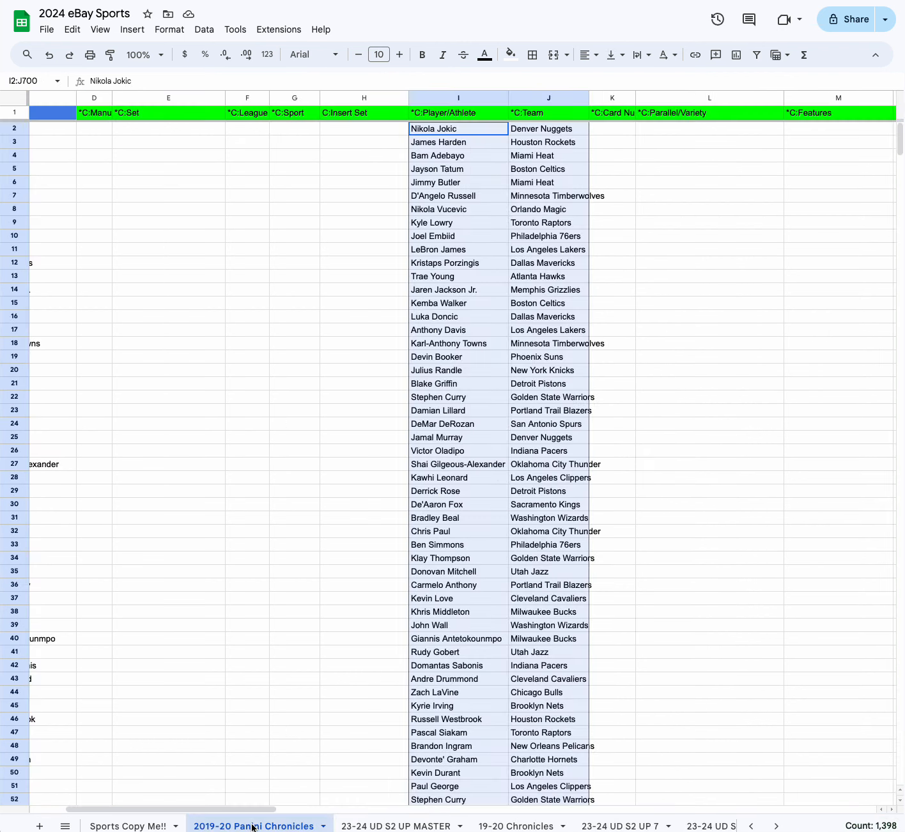
scroll(429, 817, "left", 2)
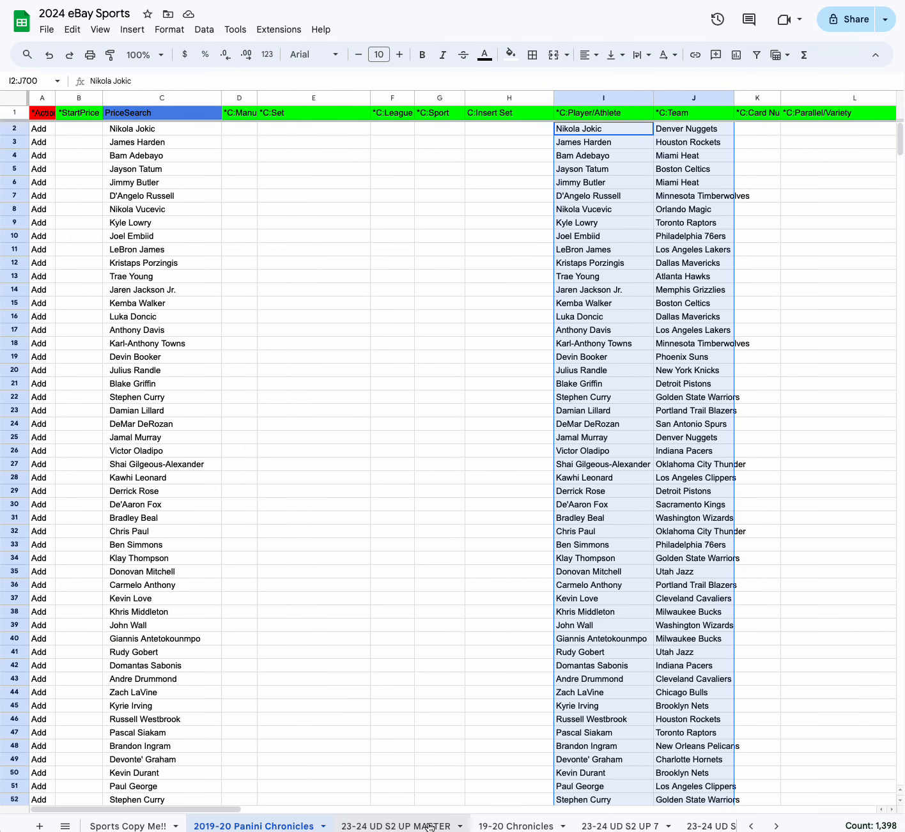
scroll(430, 826, "left", 6)
scroll(714, 254, "right", 1)
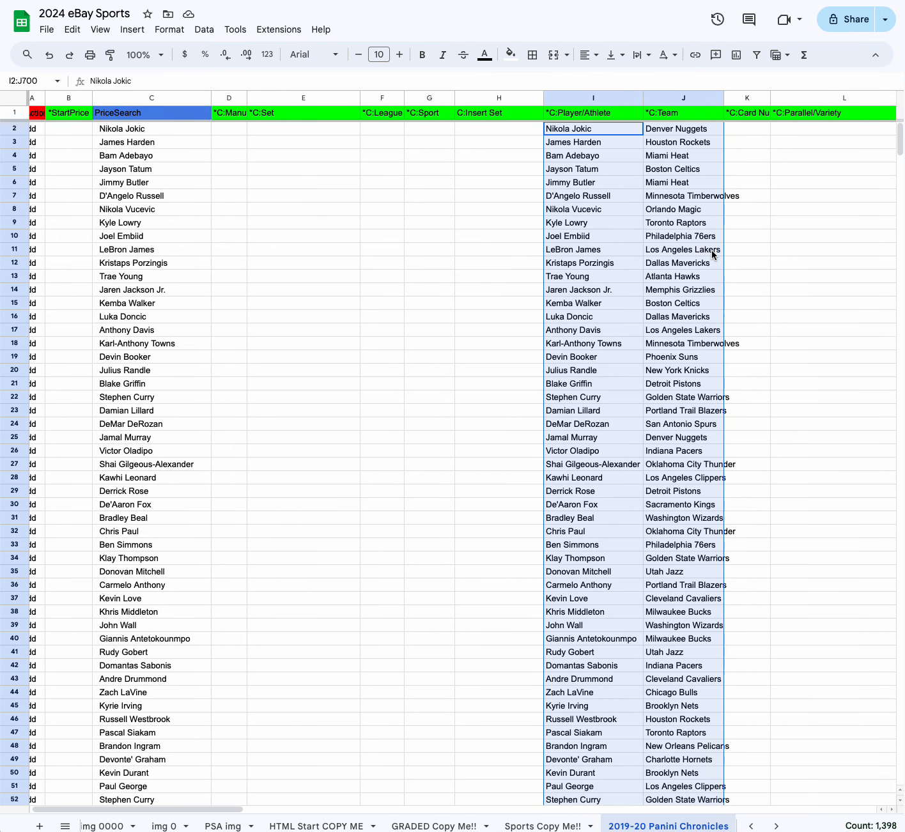
left_click(741, 130)
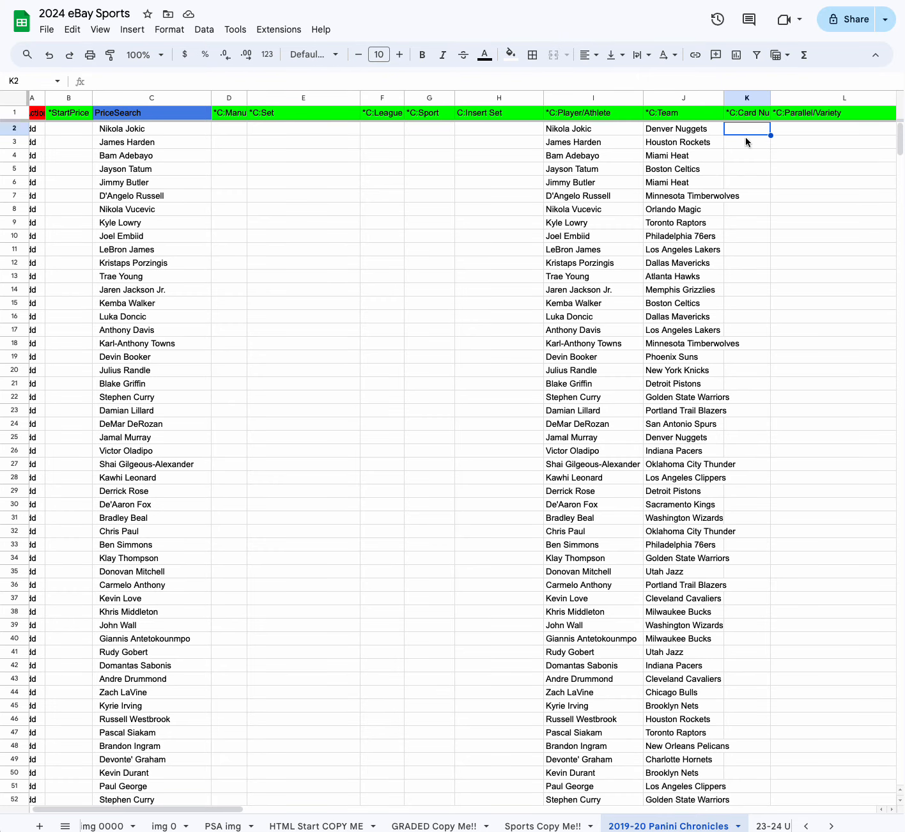
key("ctrl+v")
- Check the filled-in rows down to row 700 and view the window of scanned card images beside the sheet
scroll(765, 262, "down", 8)
scroll(765, 262, "down", 20)
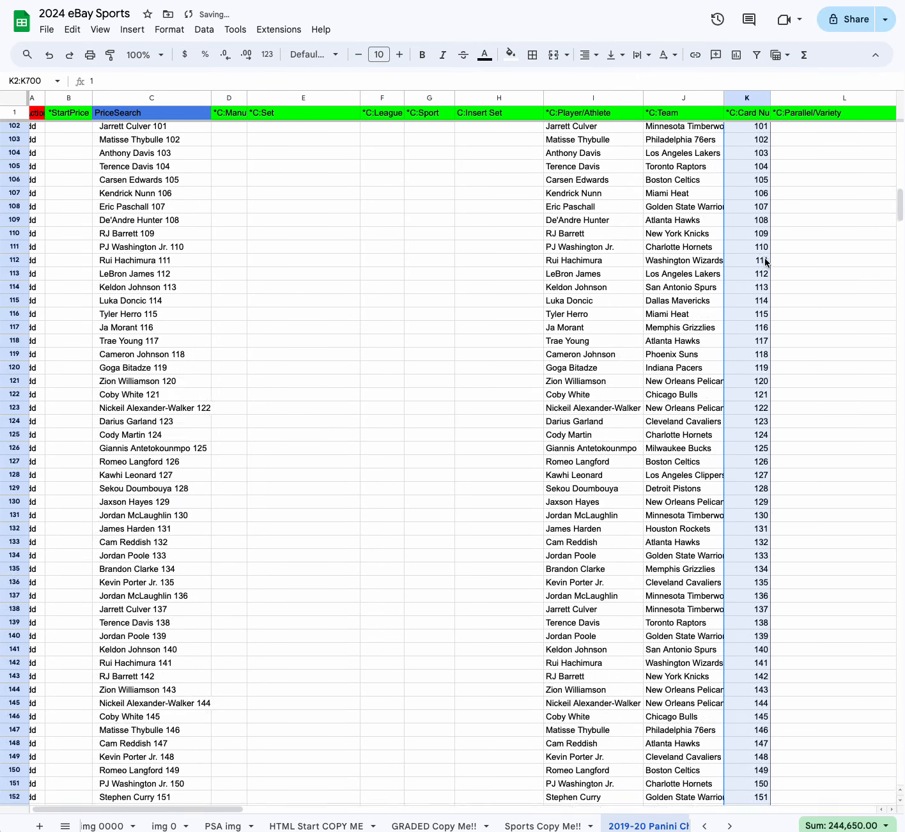
scroll(765, 262, "down", 20)
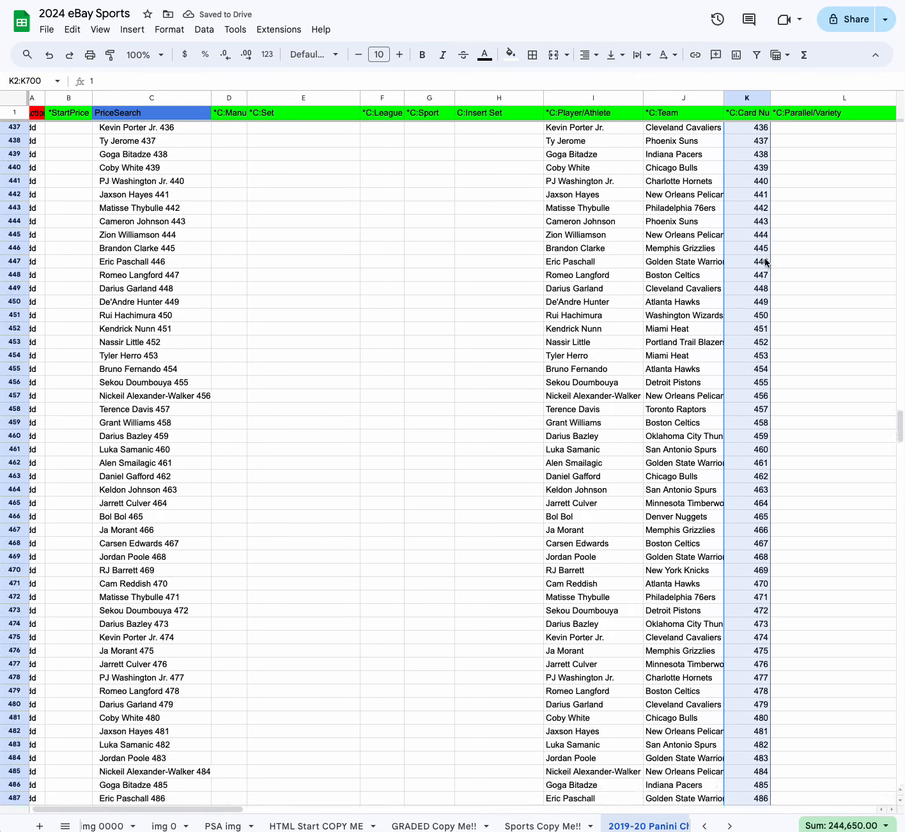
scroll(765, 258, "up", 17)
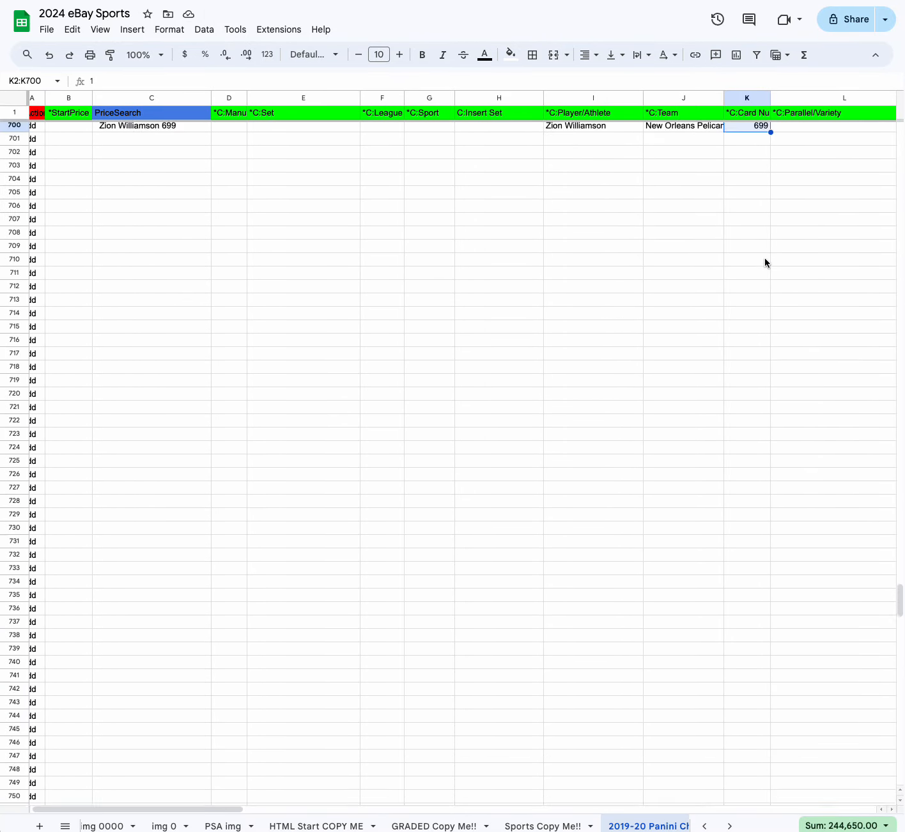
left_click(570, 310)
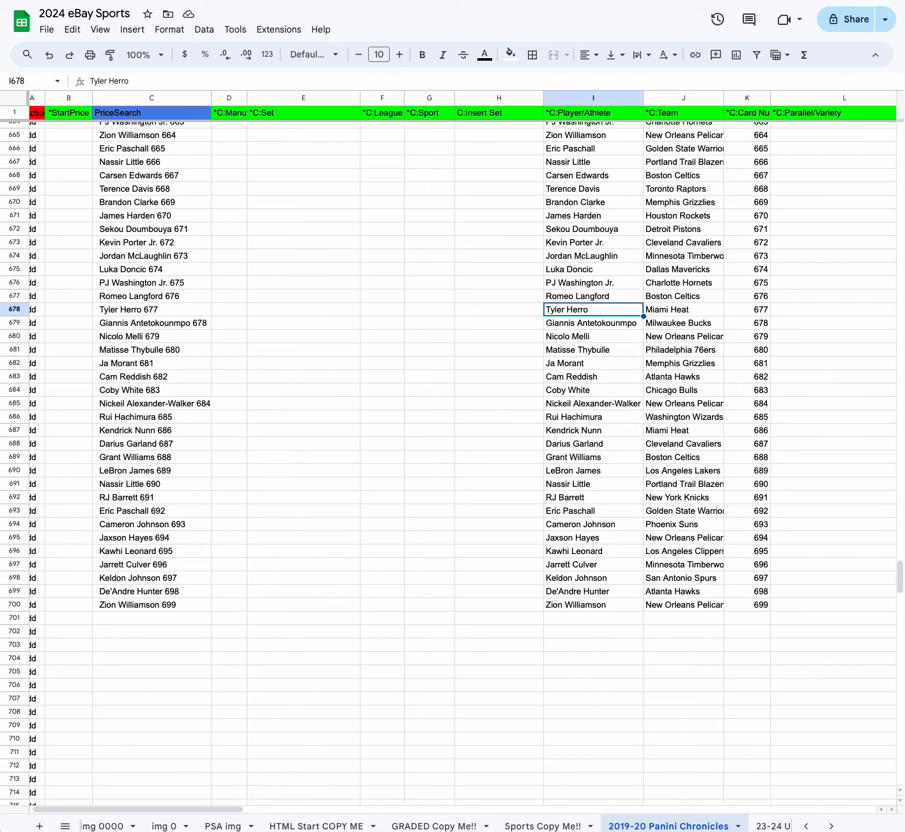
left_click_drag(904, 1, 285, 1)
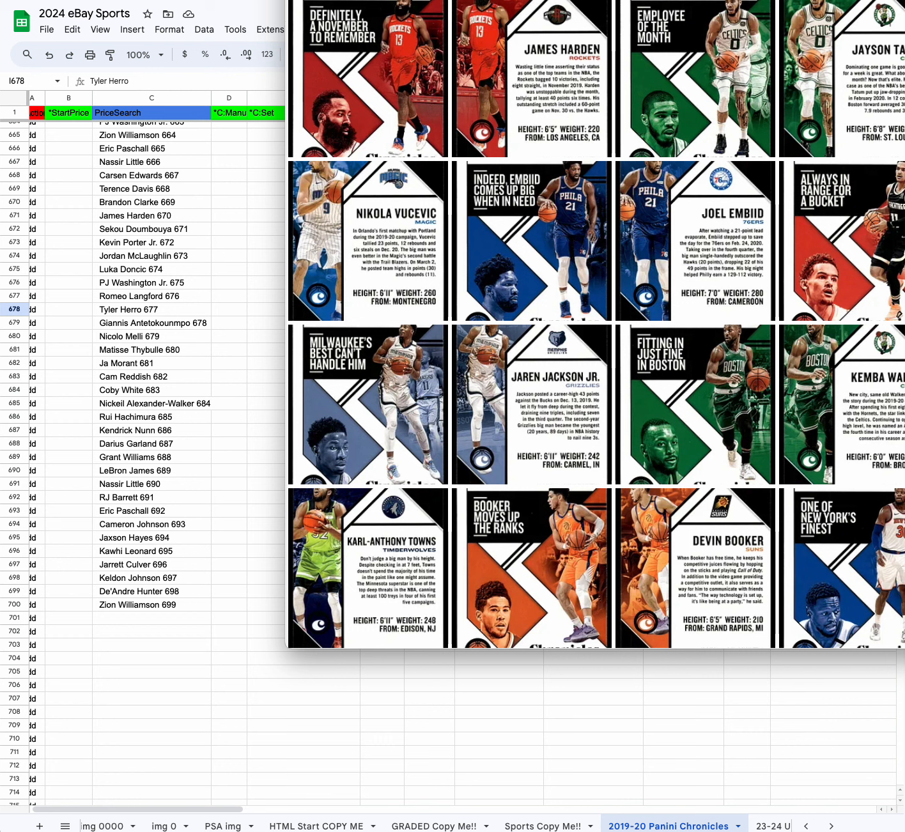
scroll(123, 221, "up", 20)
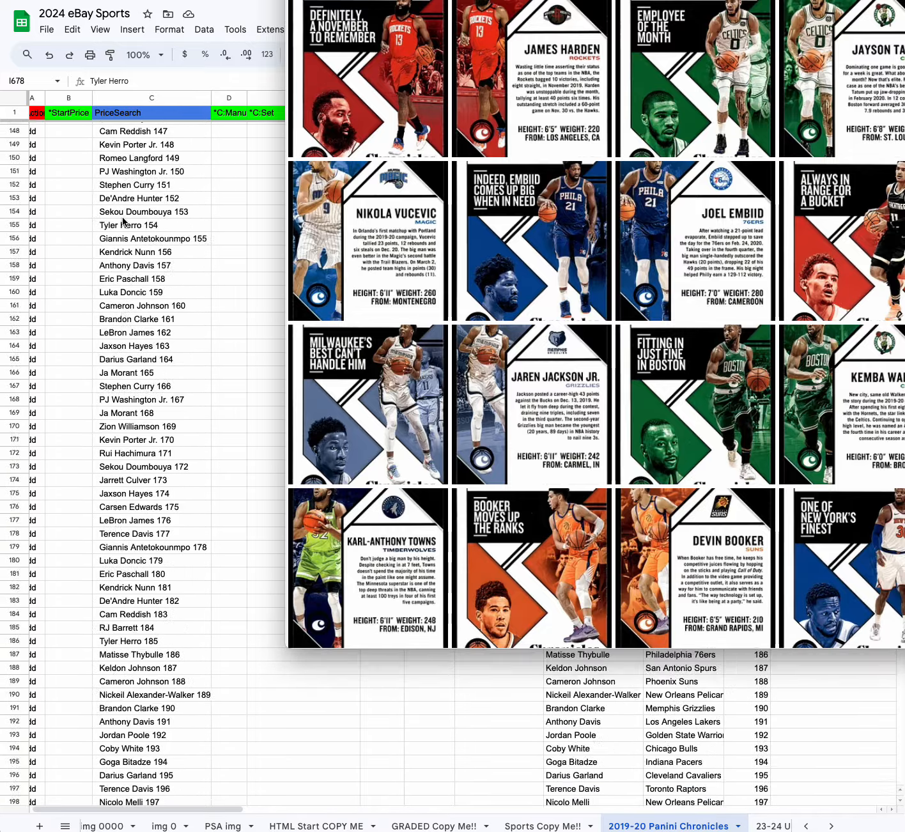
scroll(123, 221, "up", 5)
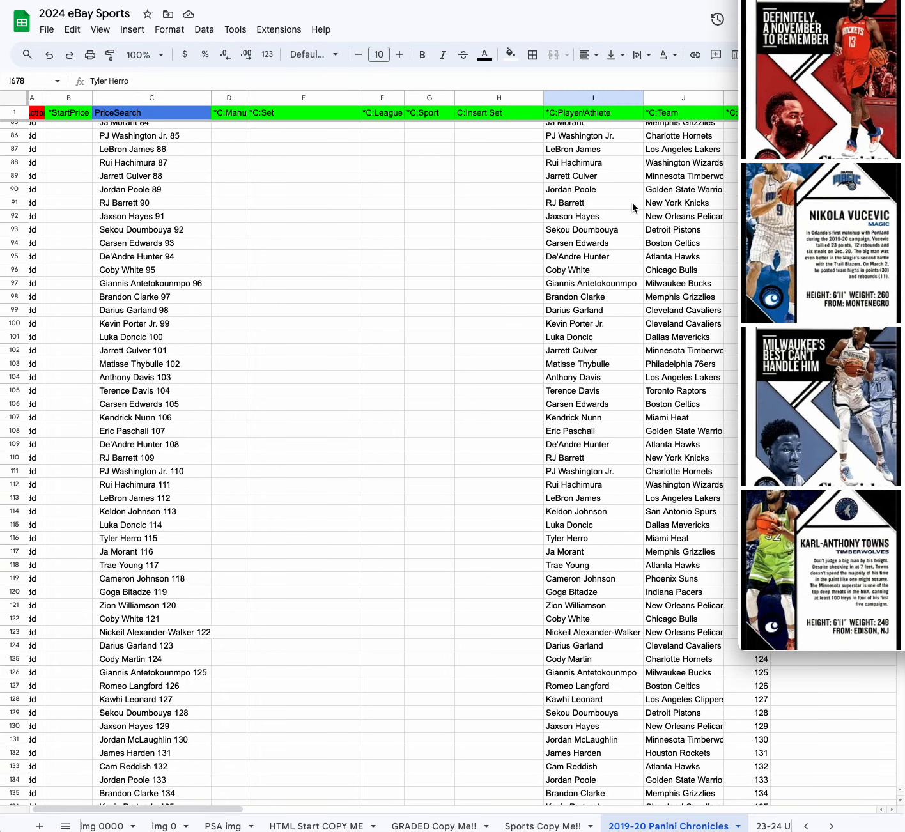
scroll(632, 207, "up", 8)
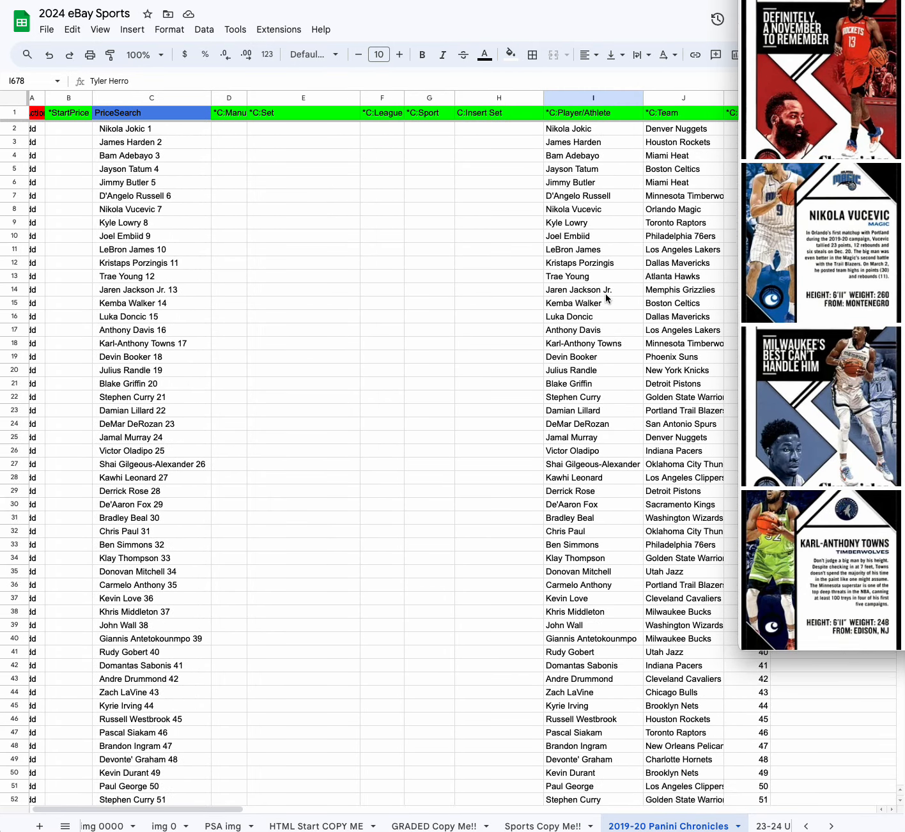
- Examine the first card entries in rows 2 to 5 of the listing sheet
left_click(583, 145)
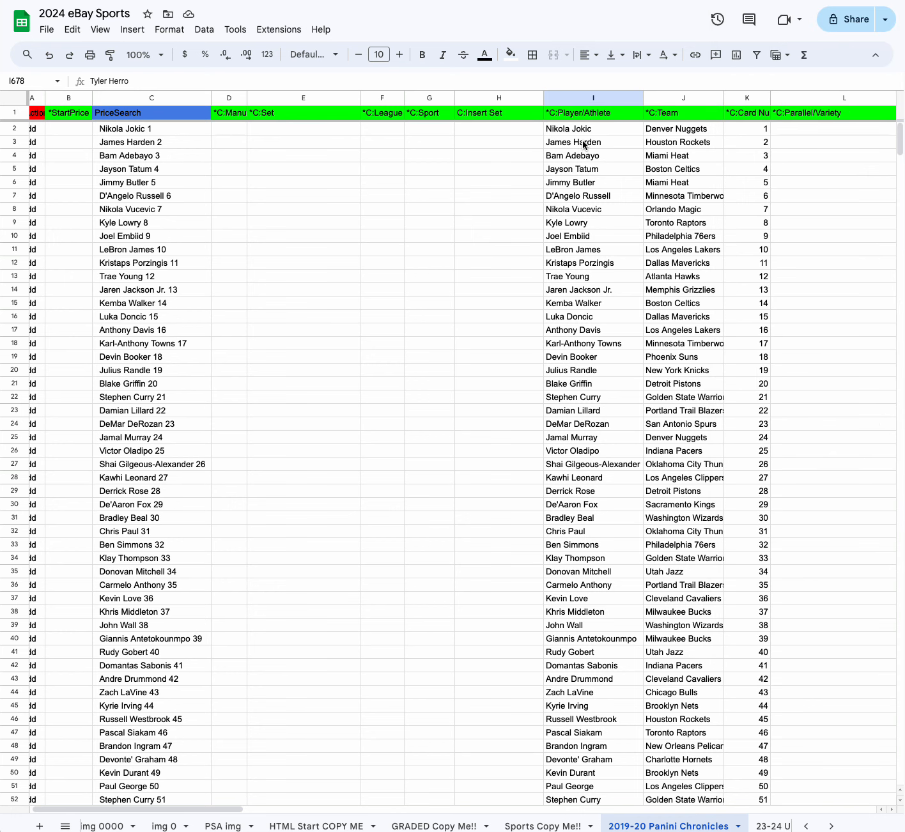
left_click(583, 144)
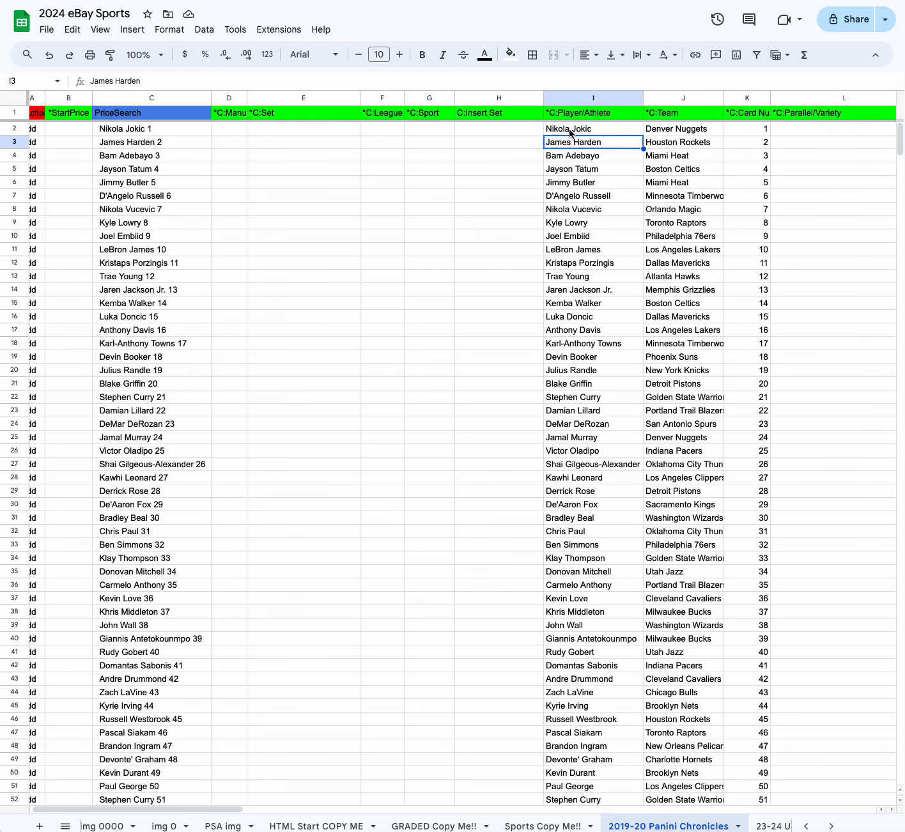
left_click(570, 131)
left_click(17, 129)
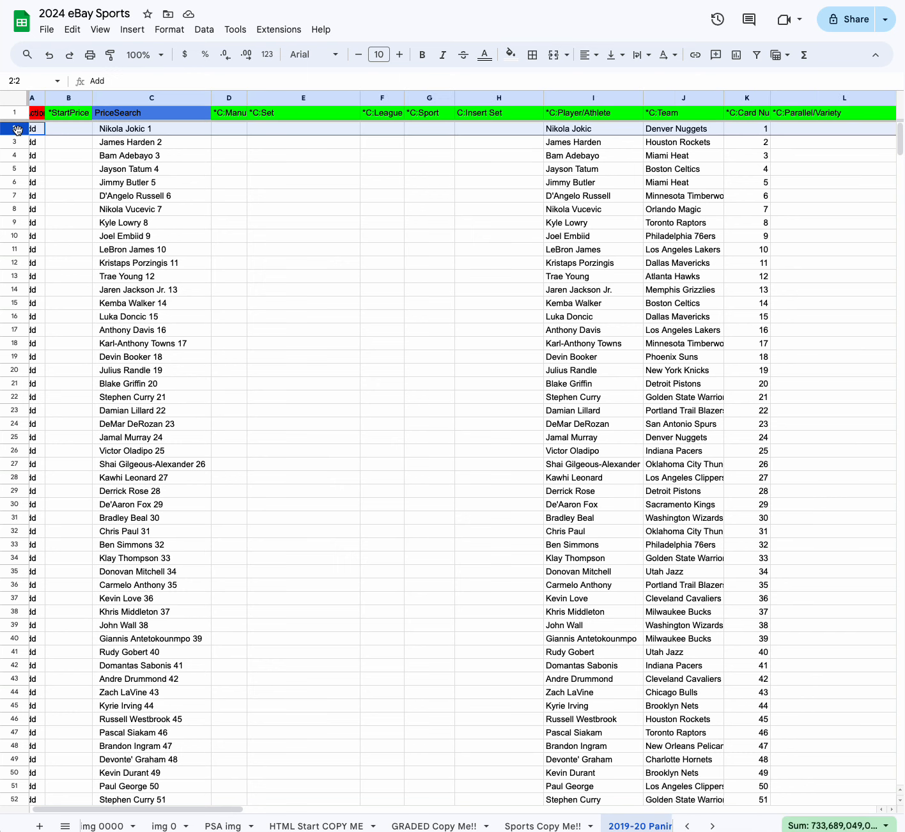
left_click(13, 156)
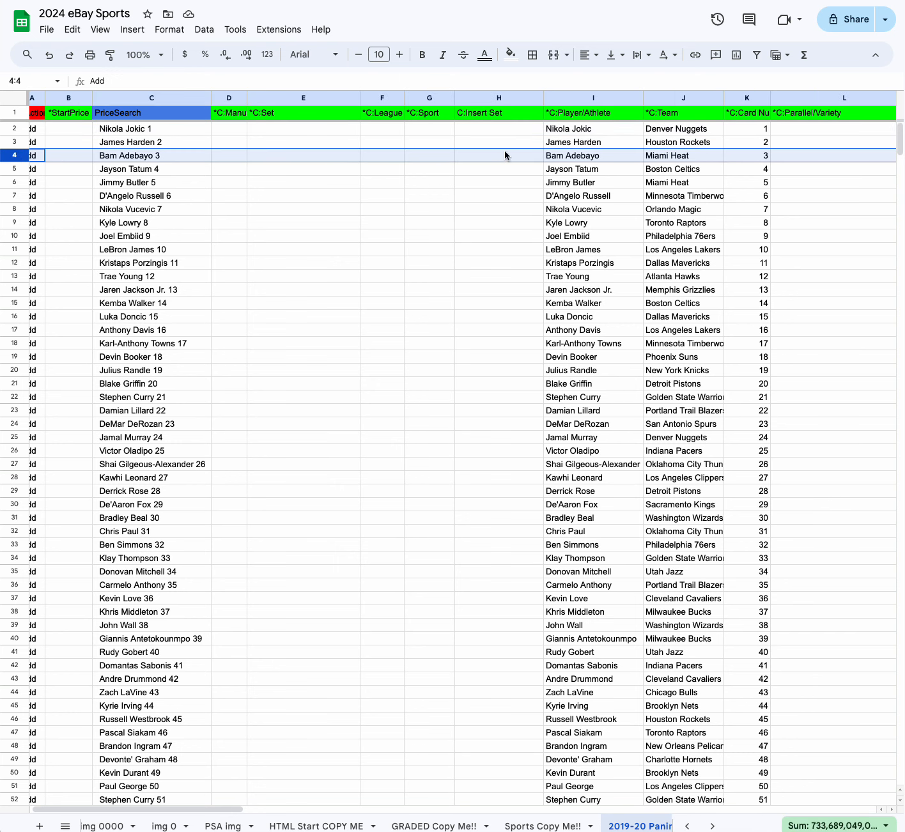
left_click(563, 146)
left_click(574, 171)
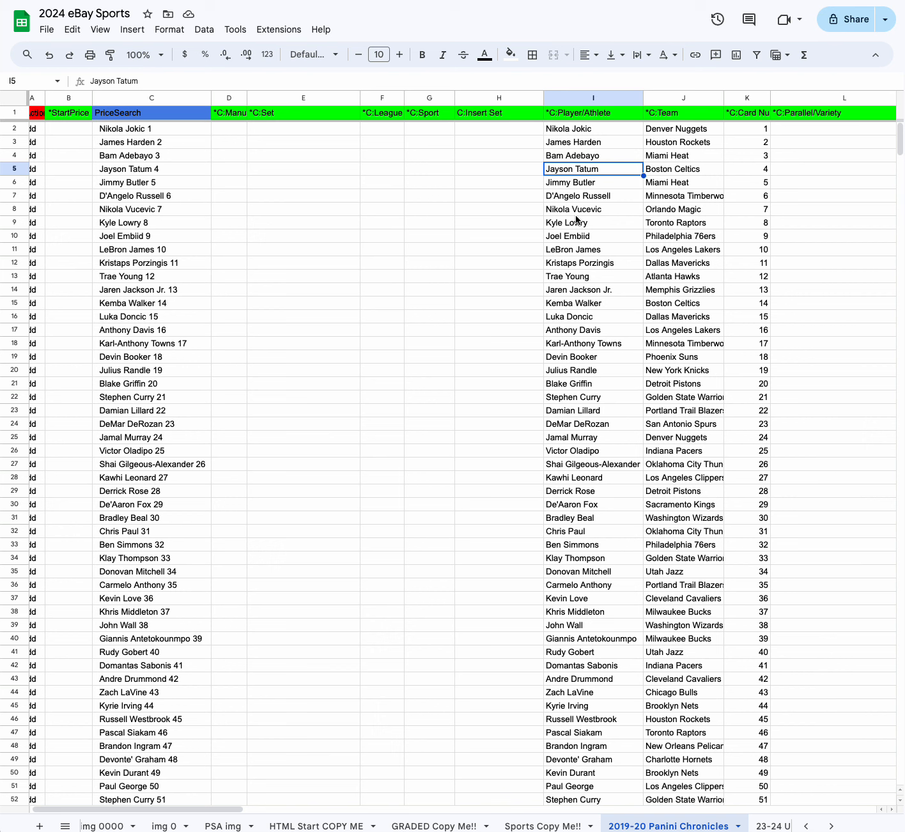
- Review the Manufacturer, Set, League, Sport, Insert Set, Card Number and Parallel/Variety columns alongside the first player entries
left_click(230, 114)
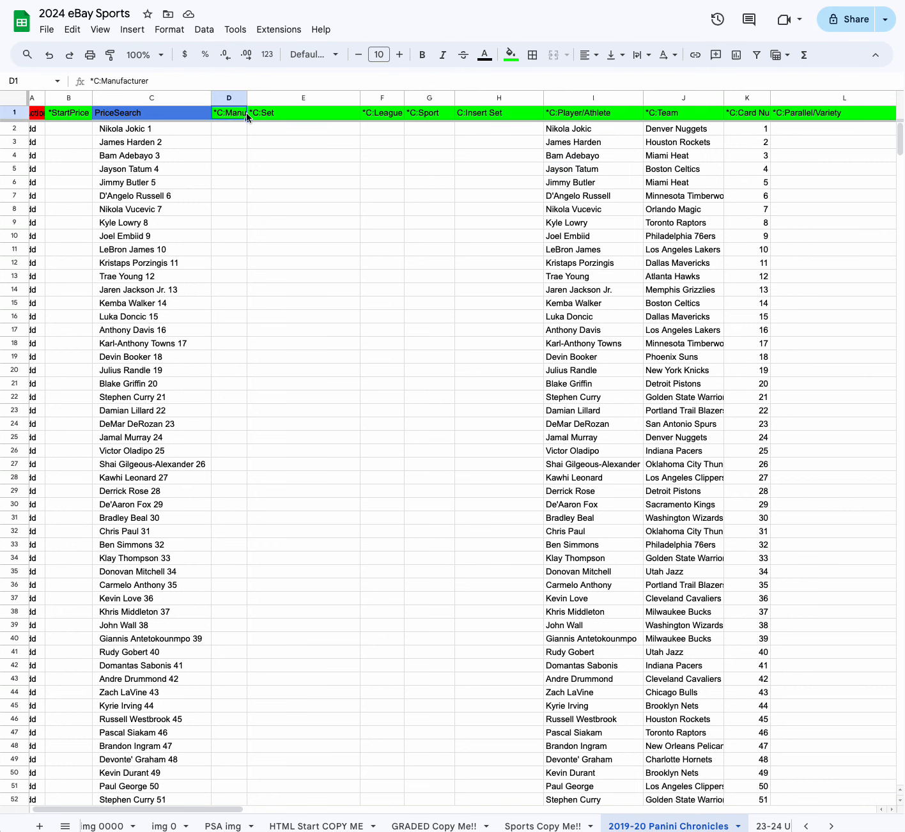
left_click(276, 114)
left_click(397, 114)
left_click(427, 114)
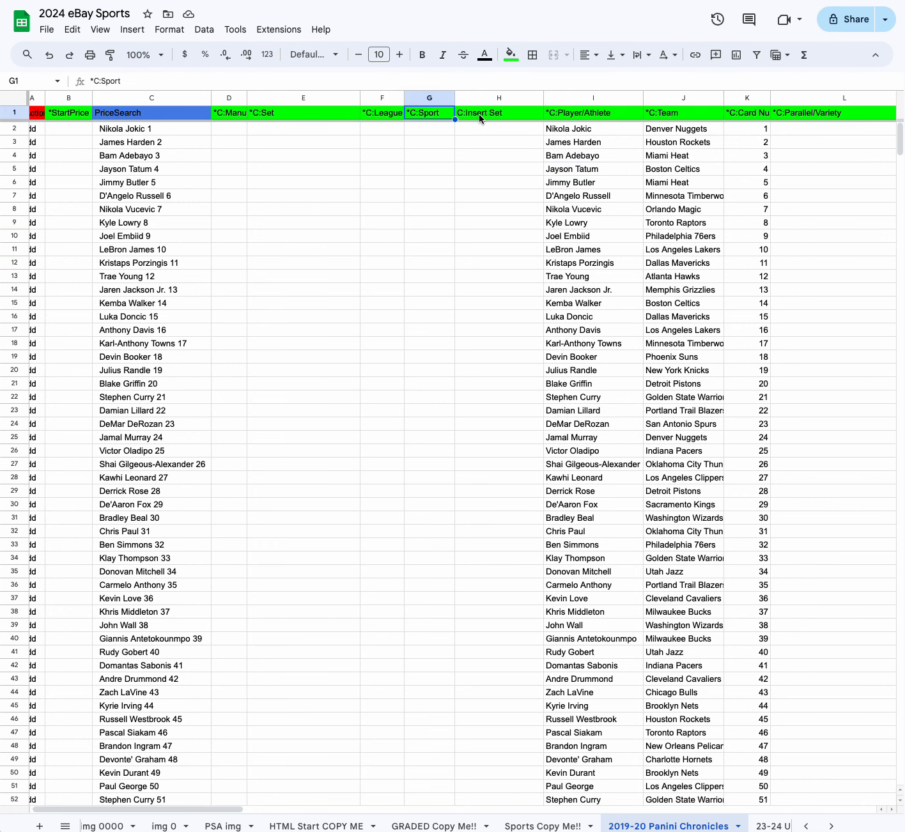
left_click(480, 115)
scroll(498, 150, "right", 4)
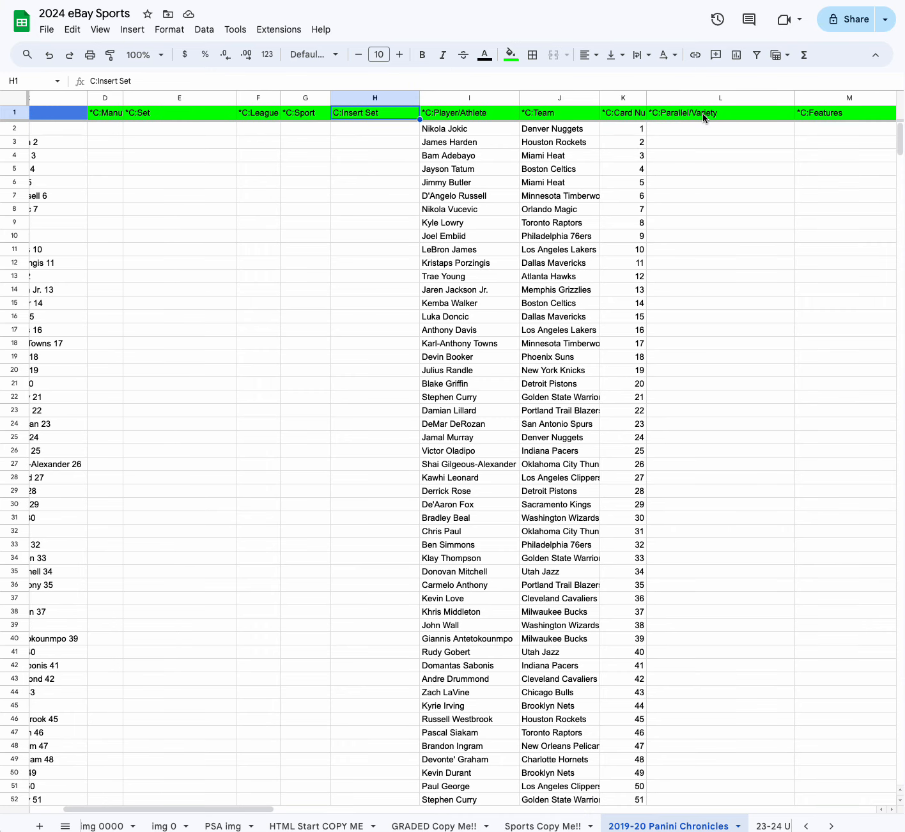
left_click(702, 113)
left_click_drag(636, 129, 634, 209)
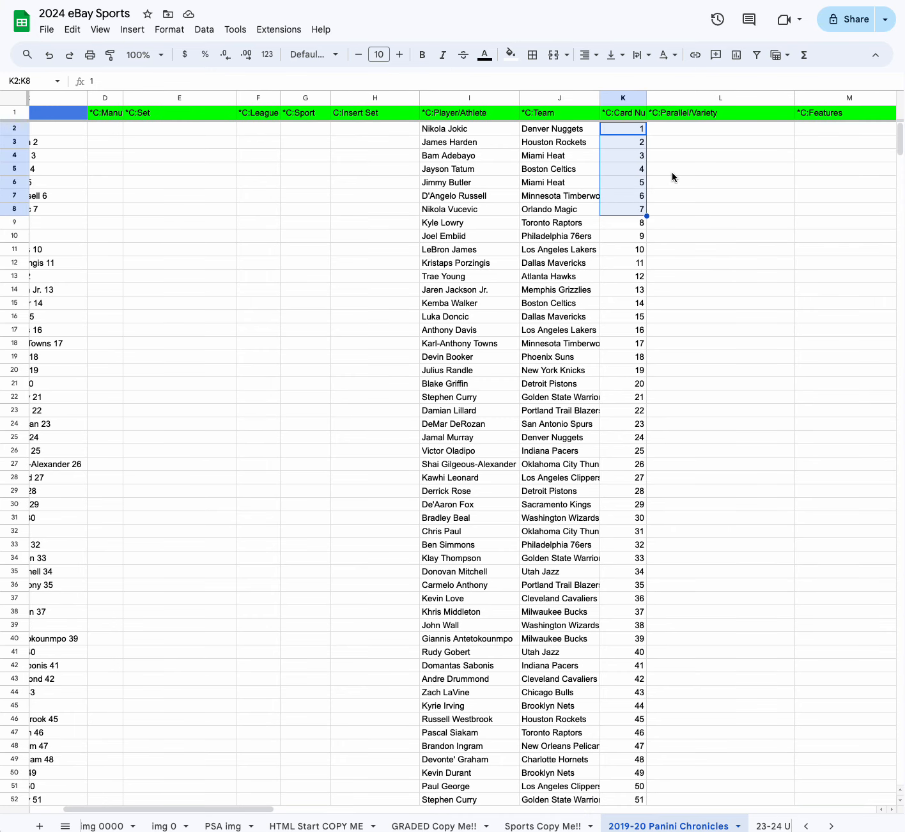
left_click(688, 113)
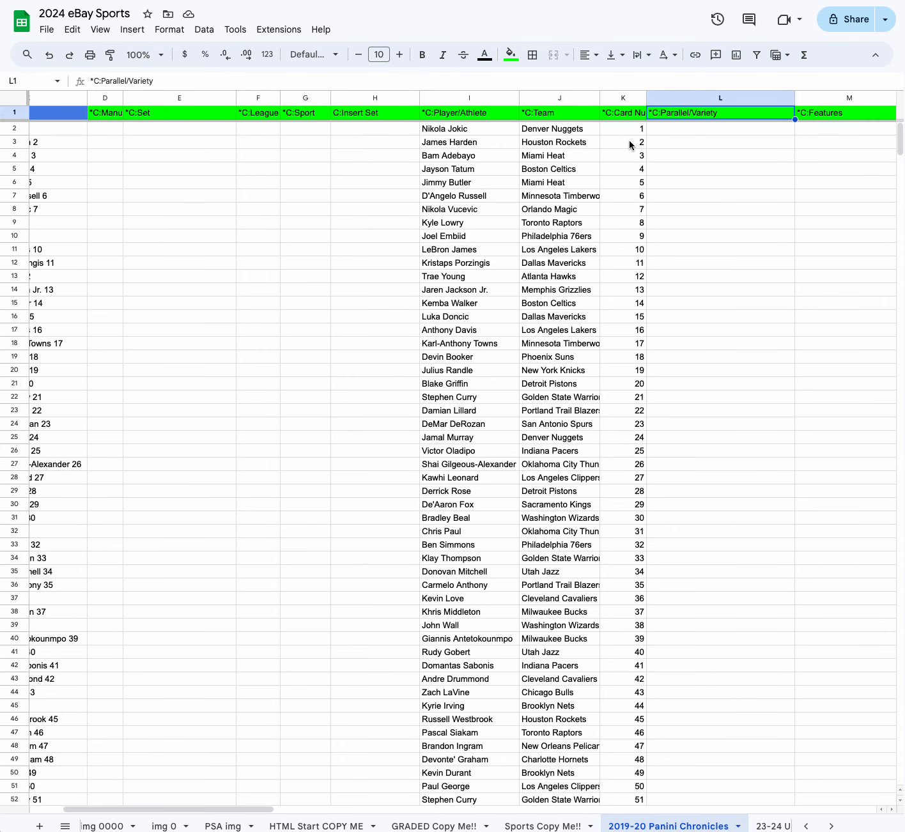
left_click(477, 142)
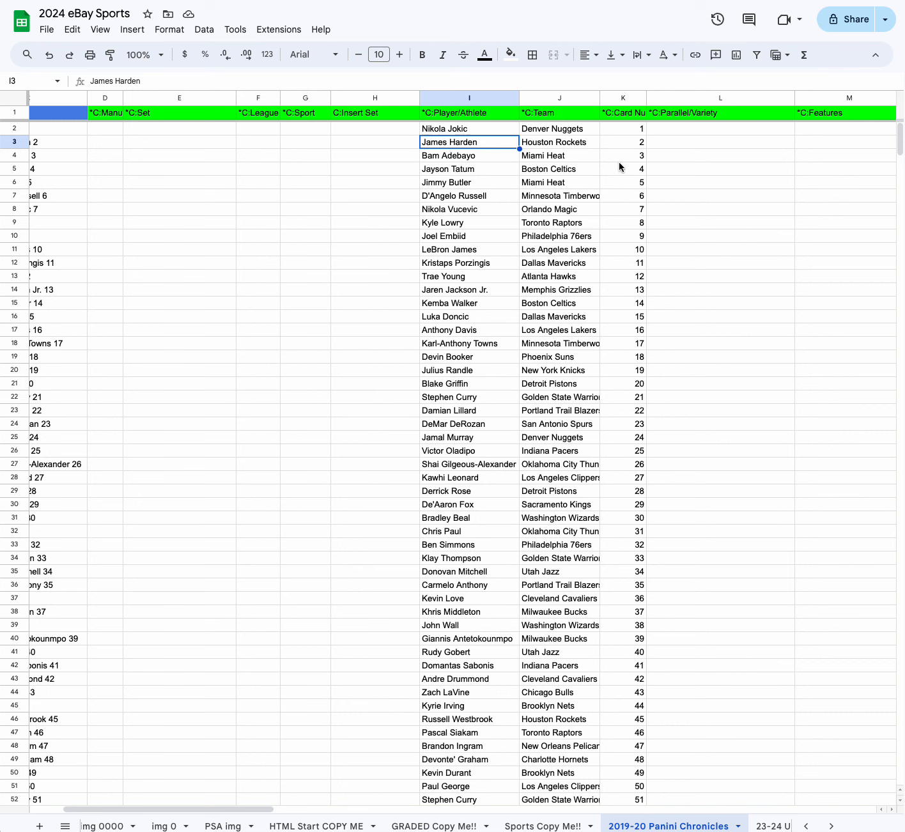
left_click(454, 156)
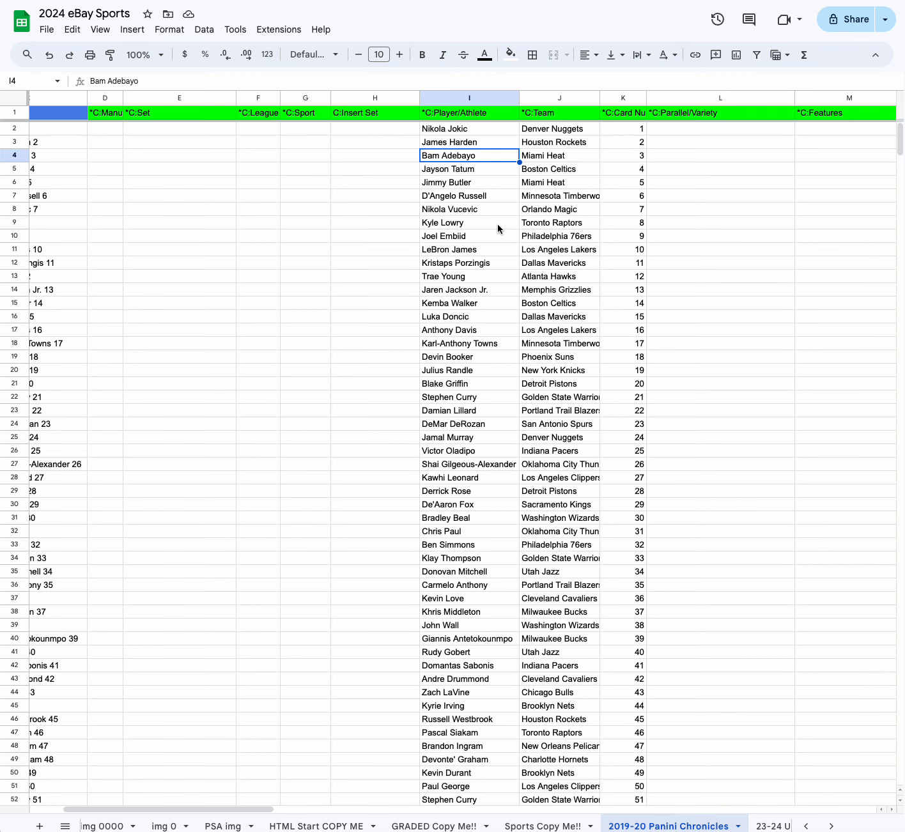
- Review the PicURL column alongside the scanned card images and return to the PriceSearch column
scroll(498, 224, "left", 4)
scroll(497, 224, "right", 8)
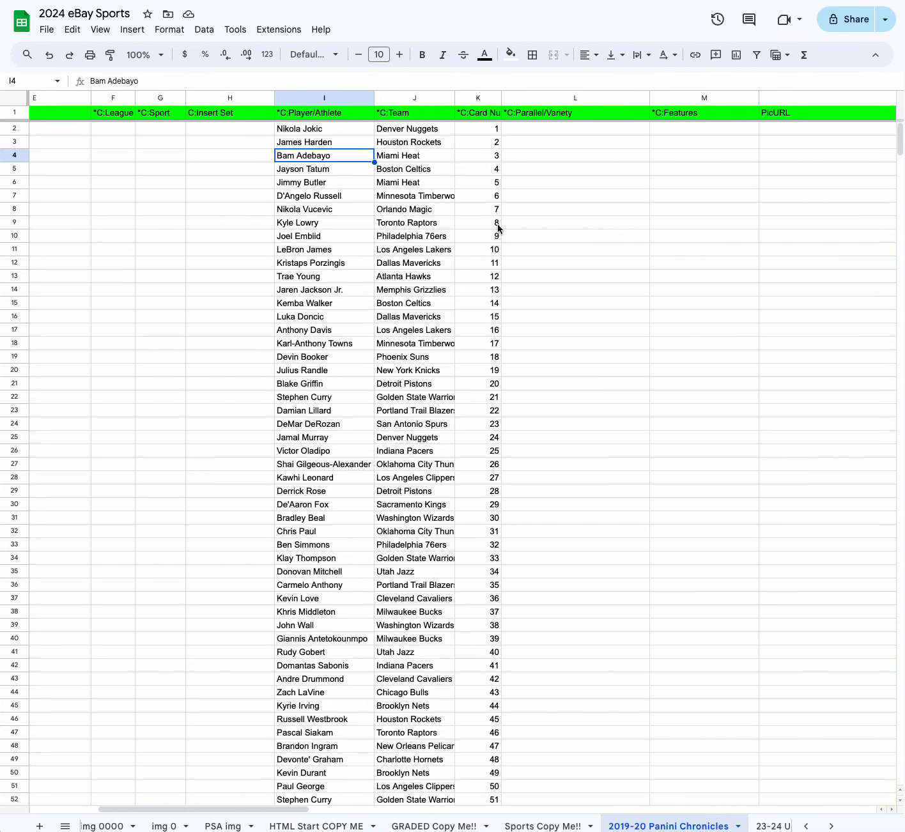
scroll(498, 224, "right", 1)
left_click(762, 113)
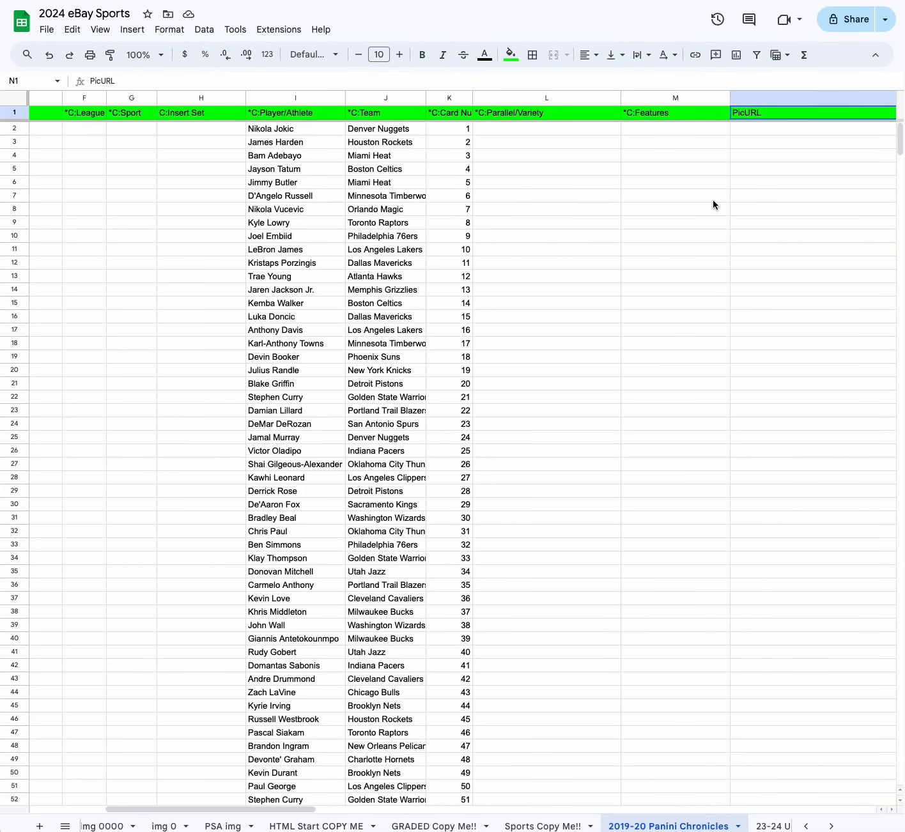
scroll(712, 205, "down", 1)
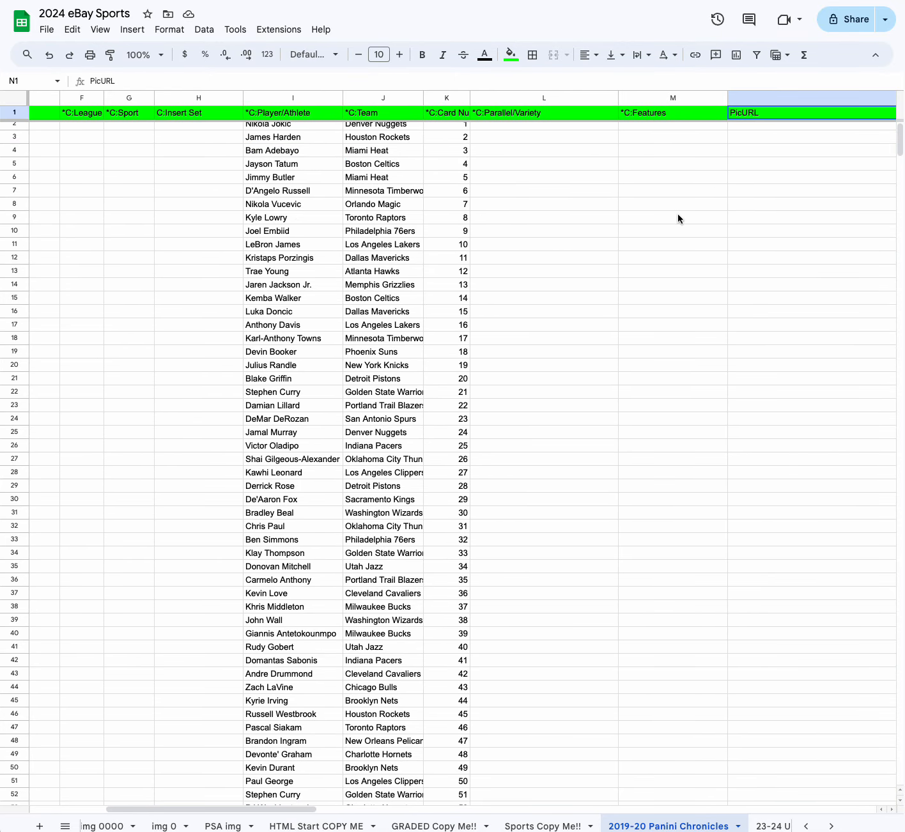
left_click(739, 126)
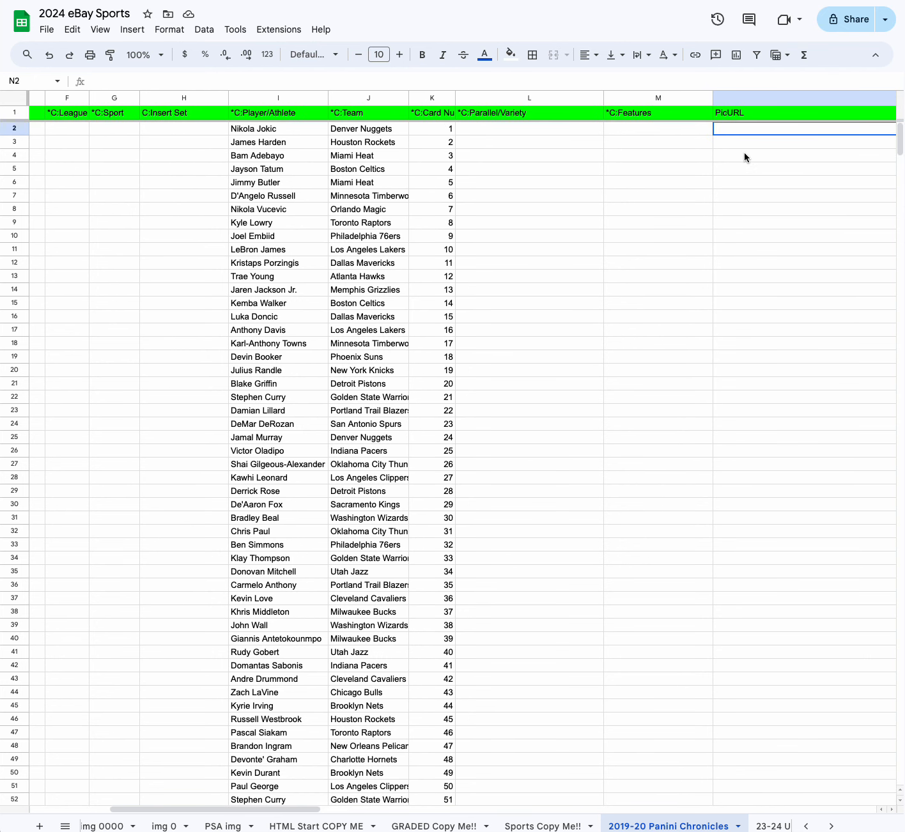
left_click_drag(904, 2, 703, 1)
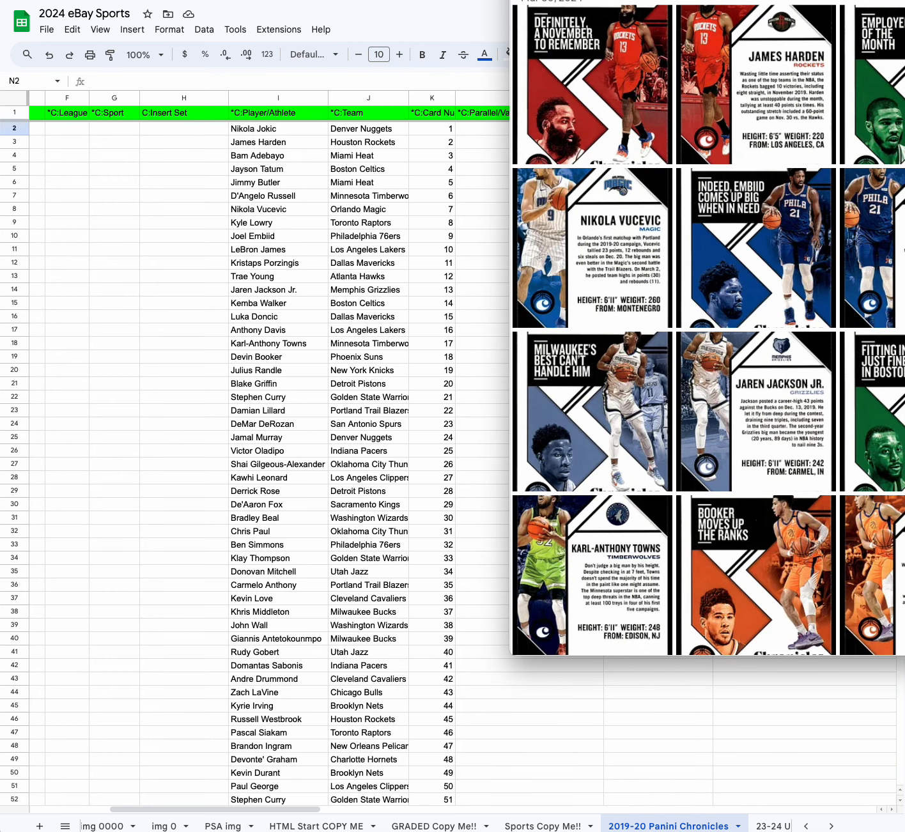
left_click_drag(521, 2, 901, 5)
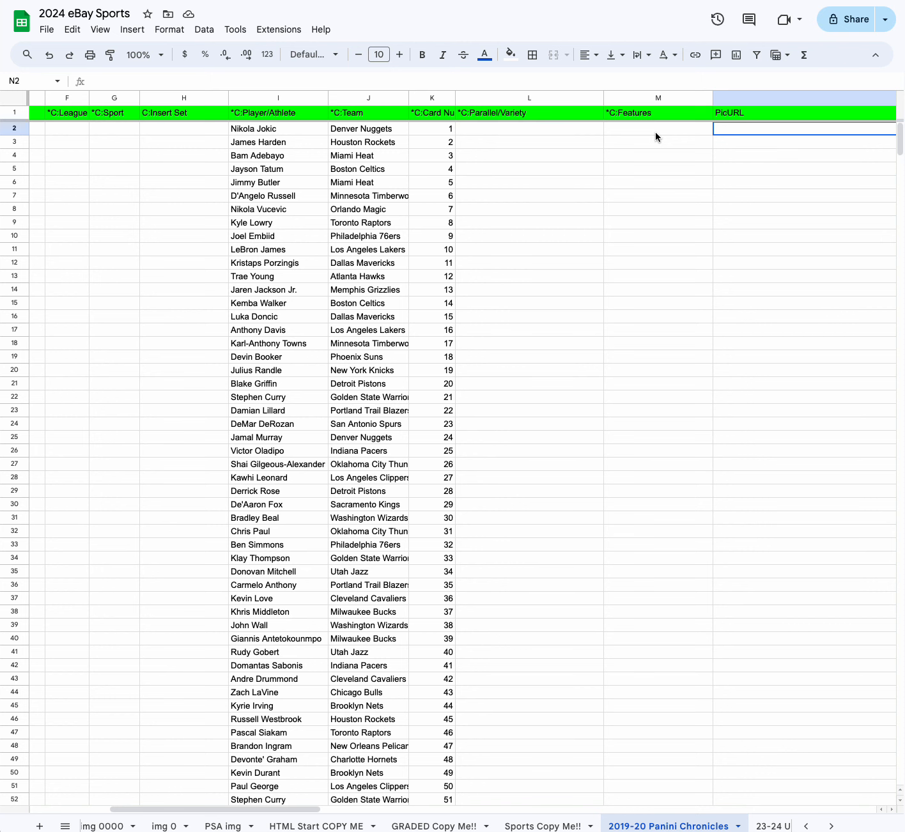
scroll(656, 136, "left", 5)
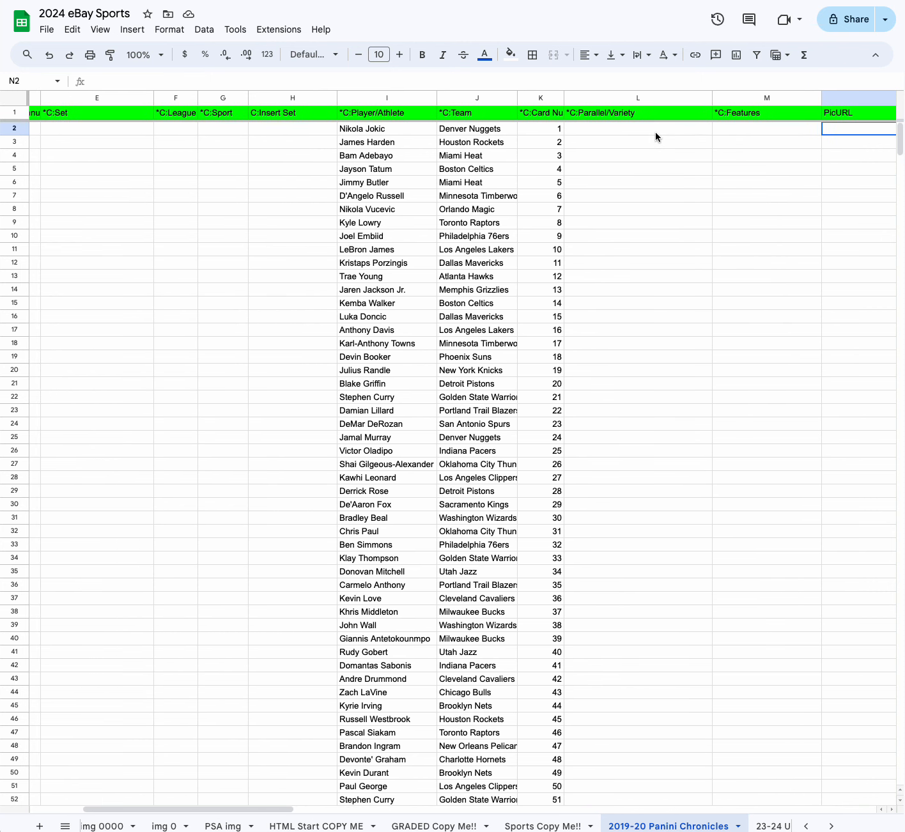
scroll(655, 137, "left", 3)
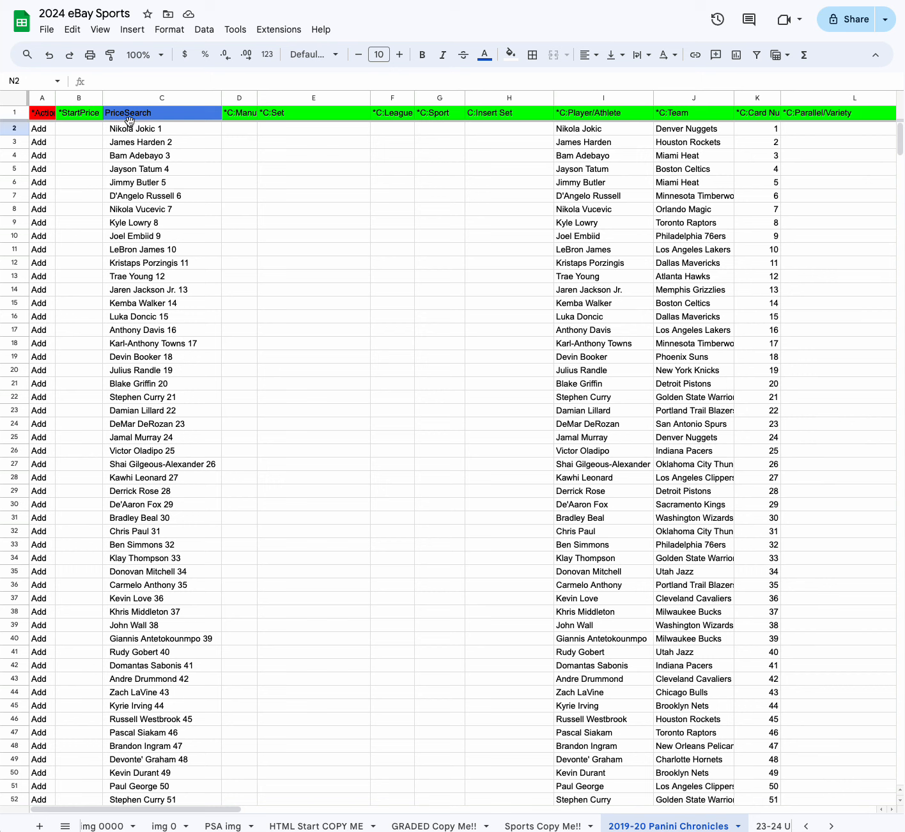